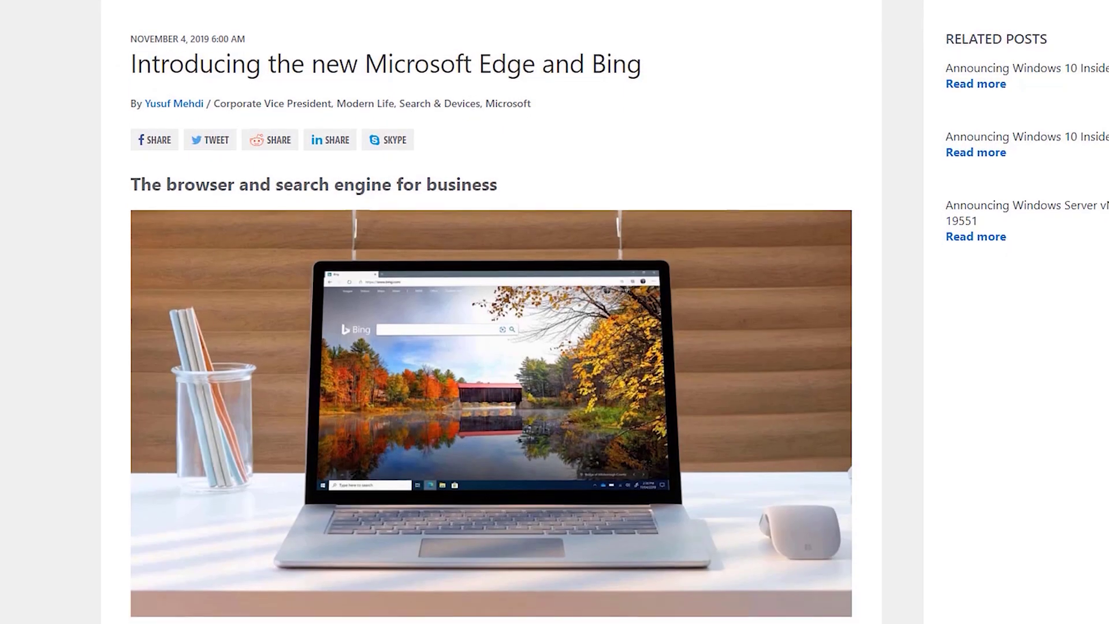
Scroll through the 'Introducing the new Microsoft Edge and Bing' blog post, then show the desktop
{"action": "scroll", "coordinate": [491, 312], "scroll_direction": "down", "scroll_amount": 8}
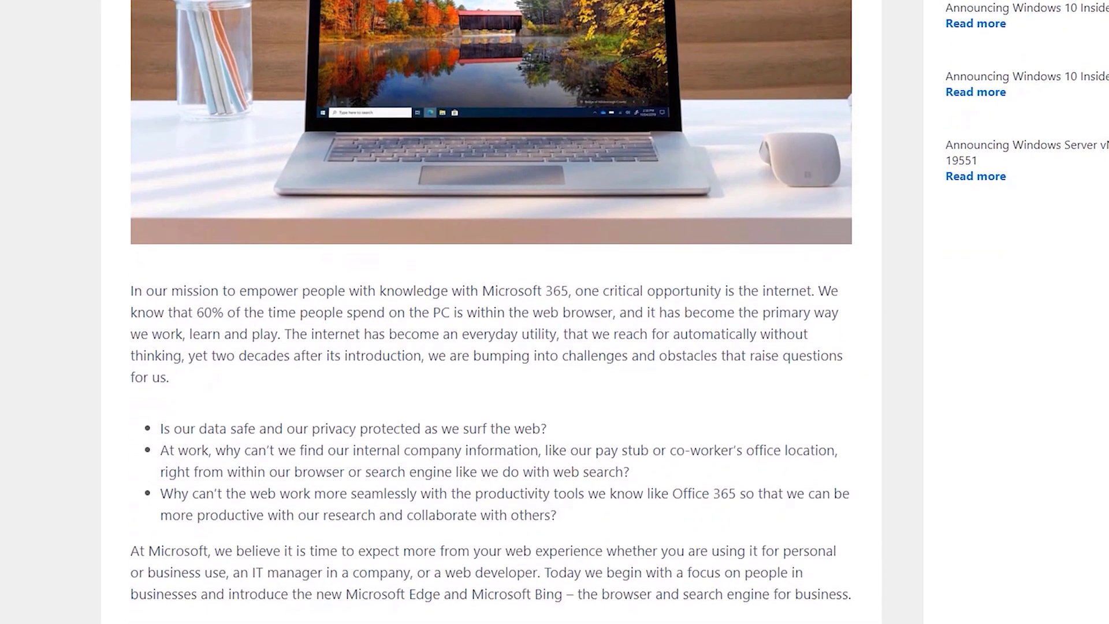
{"action": "scroll", "coordinate": [491, 312], "scroll_direction": "down", "scroll_amount": 6}
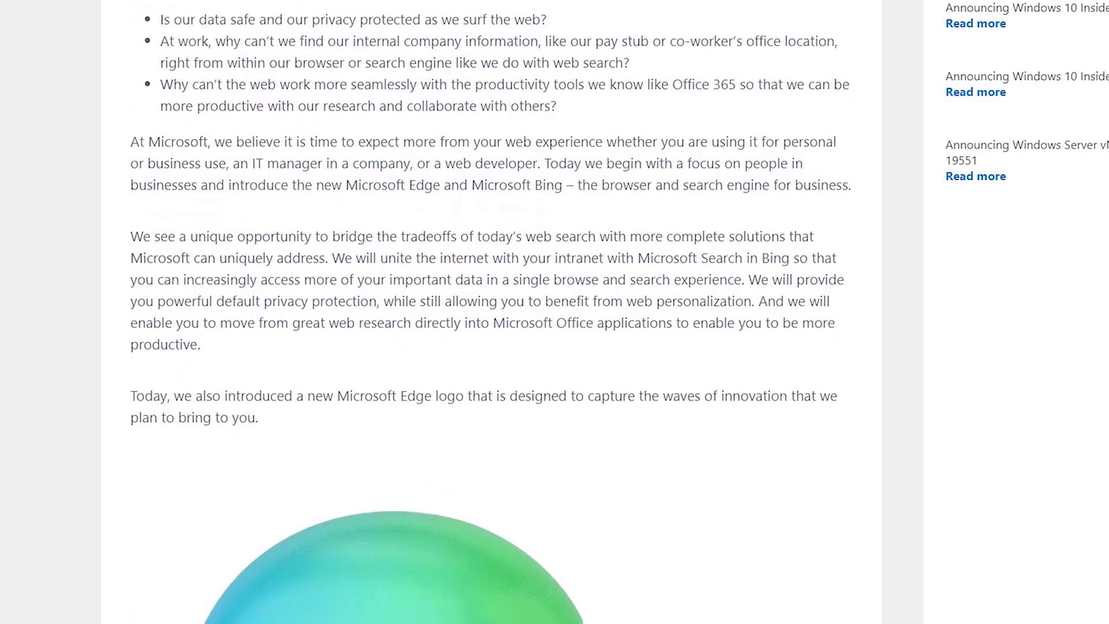
{"action": "scroll", "coordinate": [491, 312], "scroll_direction": "down", "scroll_amount": 6}
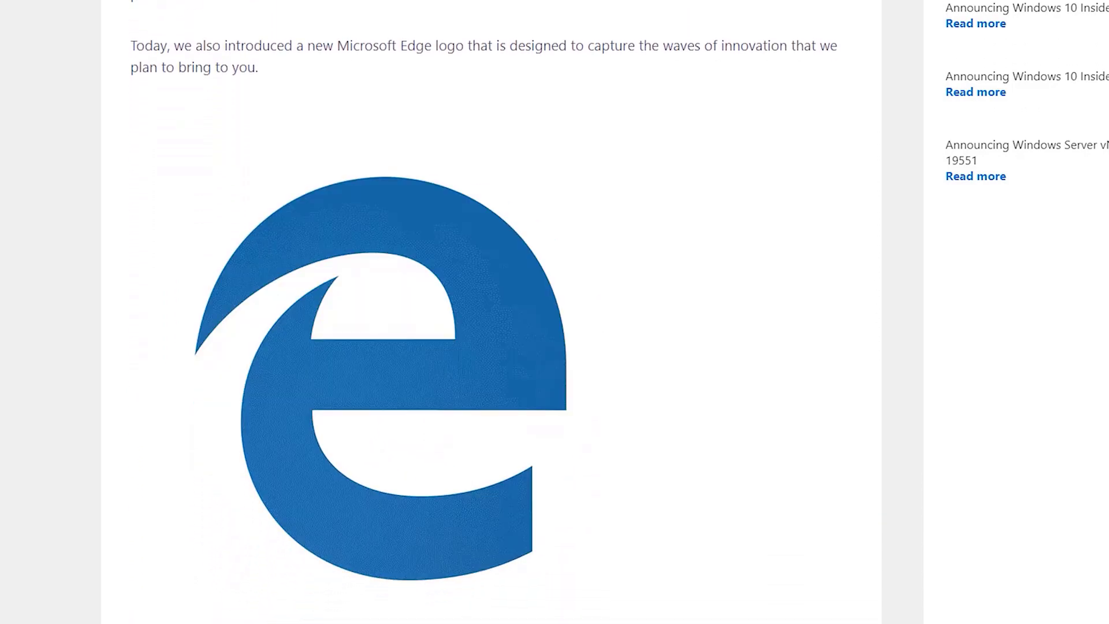
{"action": "scroll", "coordinate": [491, 312], "scroll_direction": "down", "scroll_amount": 7}
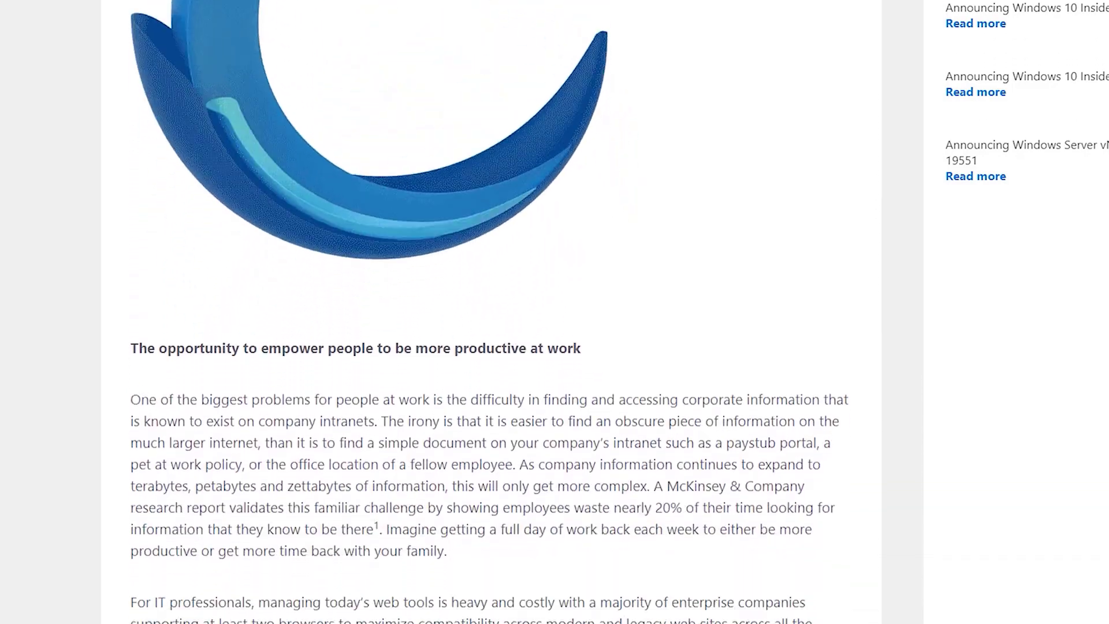
{"action": "scroll", "coordinate": [491, 312], "scroll_direction": "down", "scroll_amount": 2}
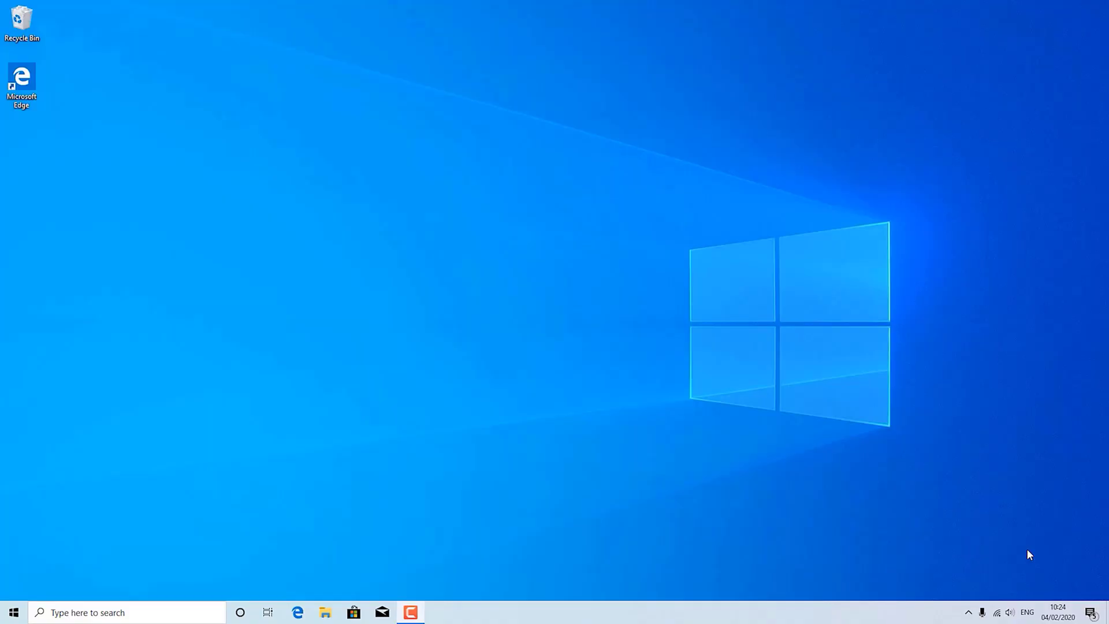
Launch the legacy Edge from the desktop and search Bing for 'Microsoft Edge' to reach its download page
{"action": "double_click", "coordinate": [33, 78]}
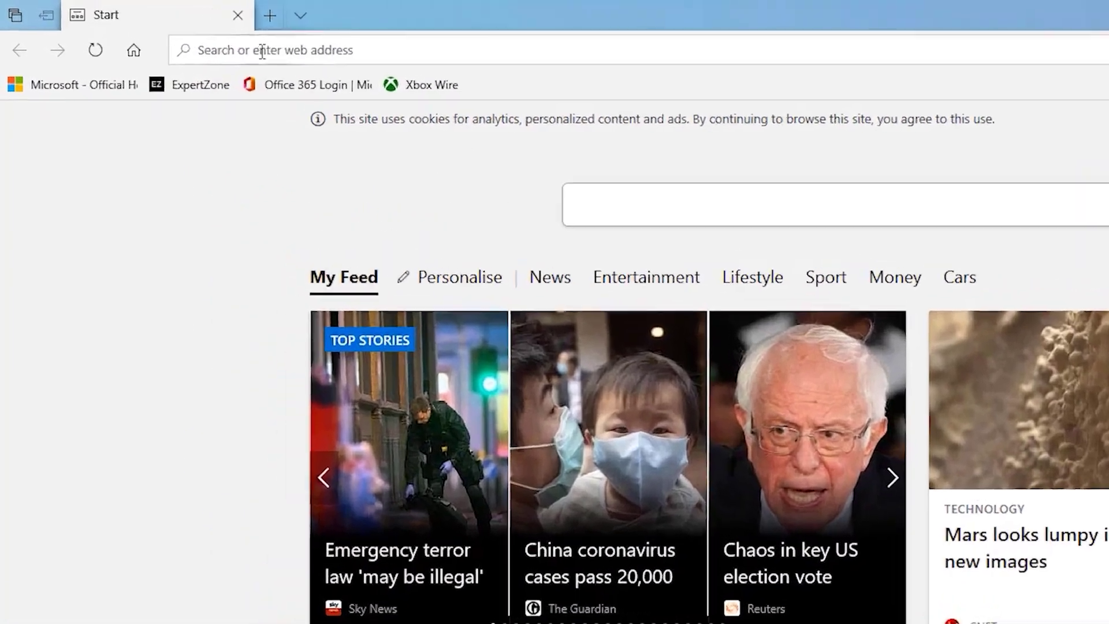
{"action": "left_click", "coordinate": [160, 32]}
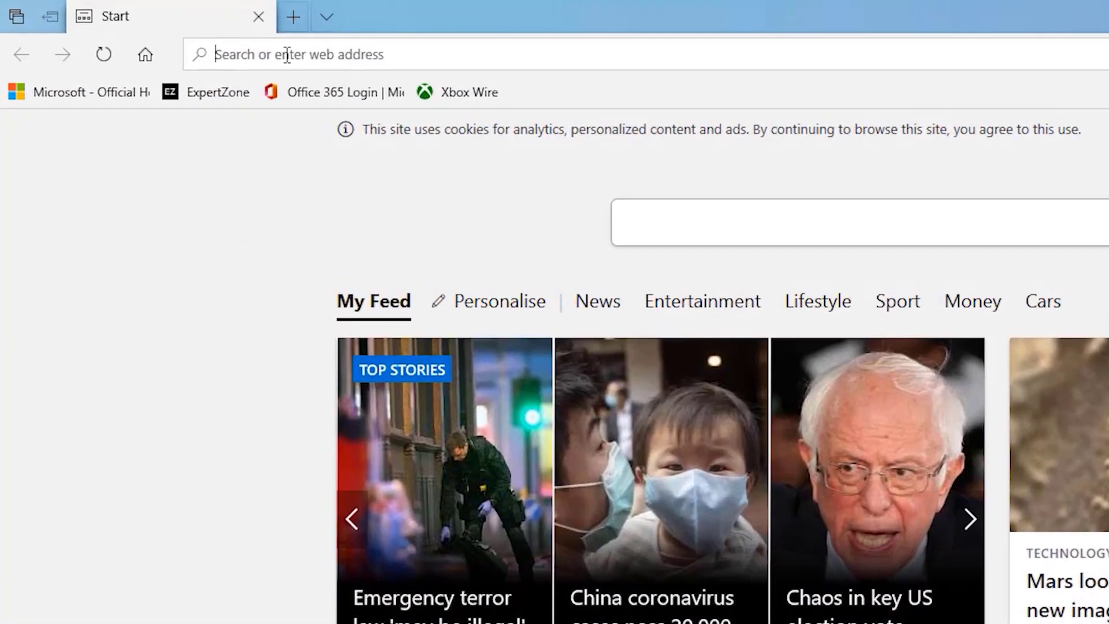
{"action": "type", "text": "Microsoft"}
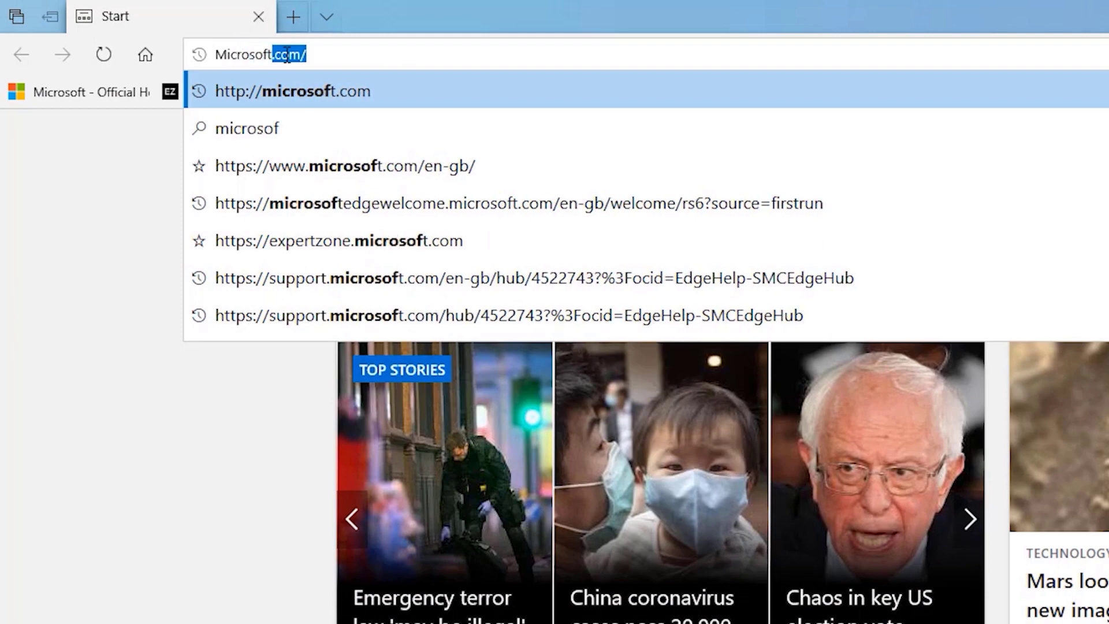
{"action": "type", "text": " Edge"}
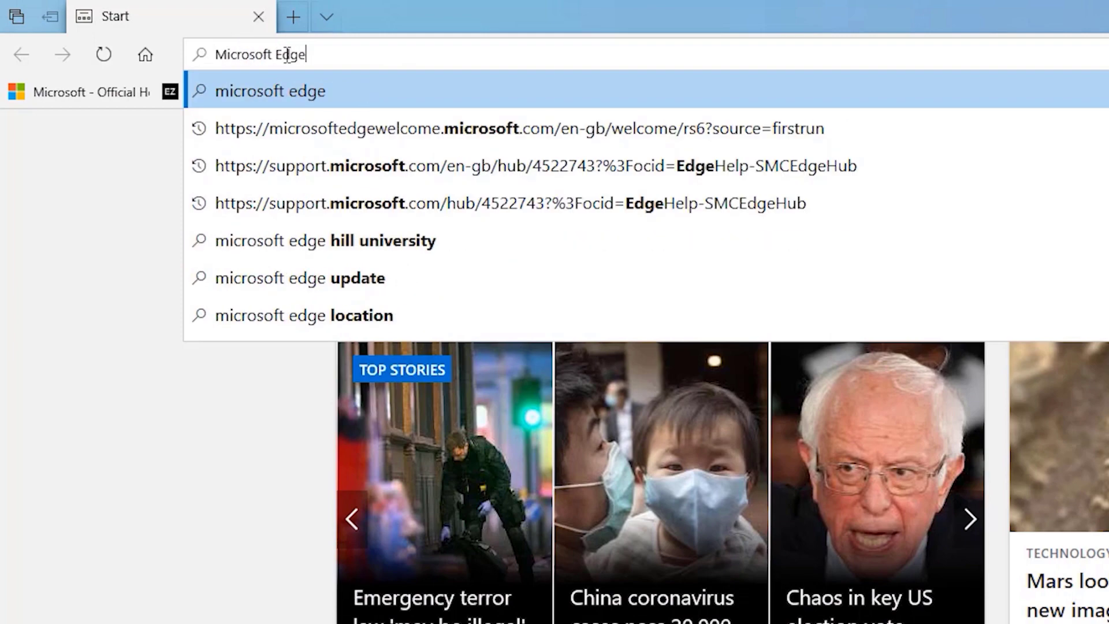
{"action": "key", "text": "Return"}
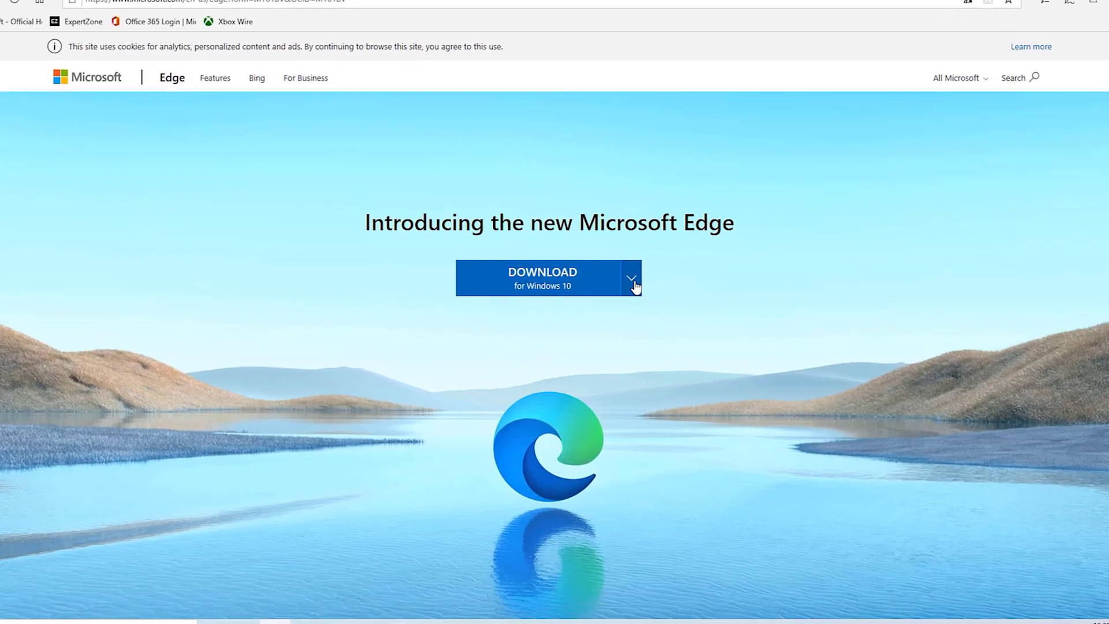
Check the other download platforms, then download the new Edge installer for Windows 10
{"action": "left_click", "coordinate": [625, 287]}
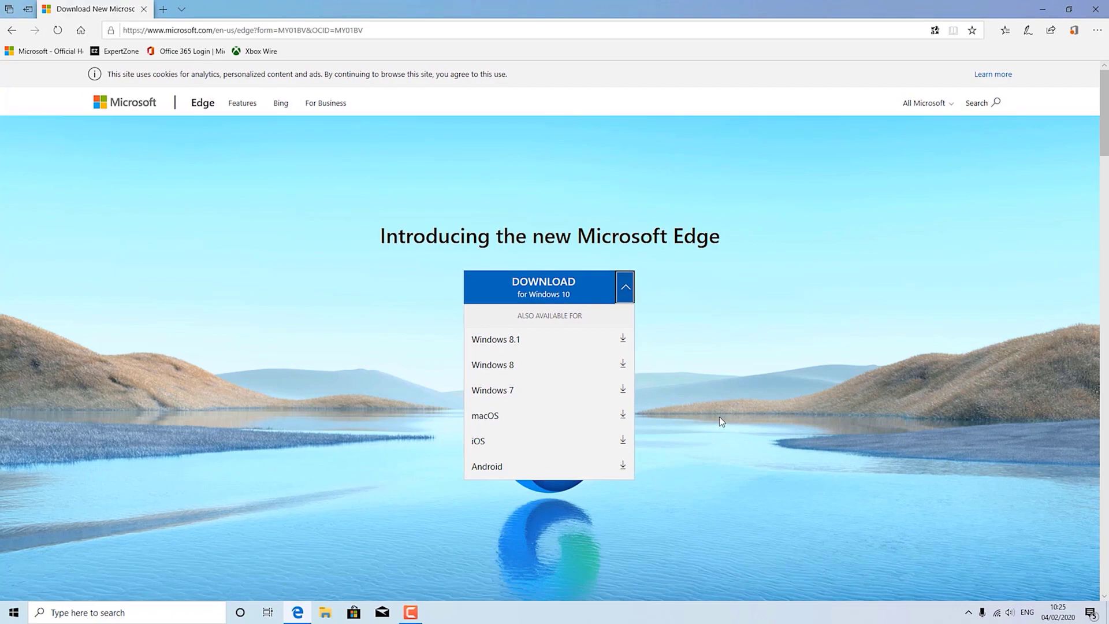
{"action": "left_click", "coordinate": [847, 438]}
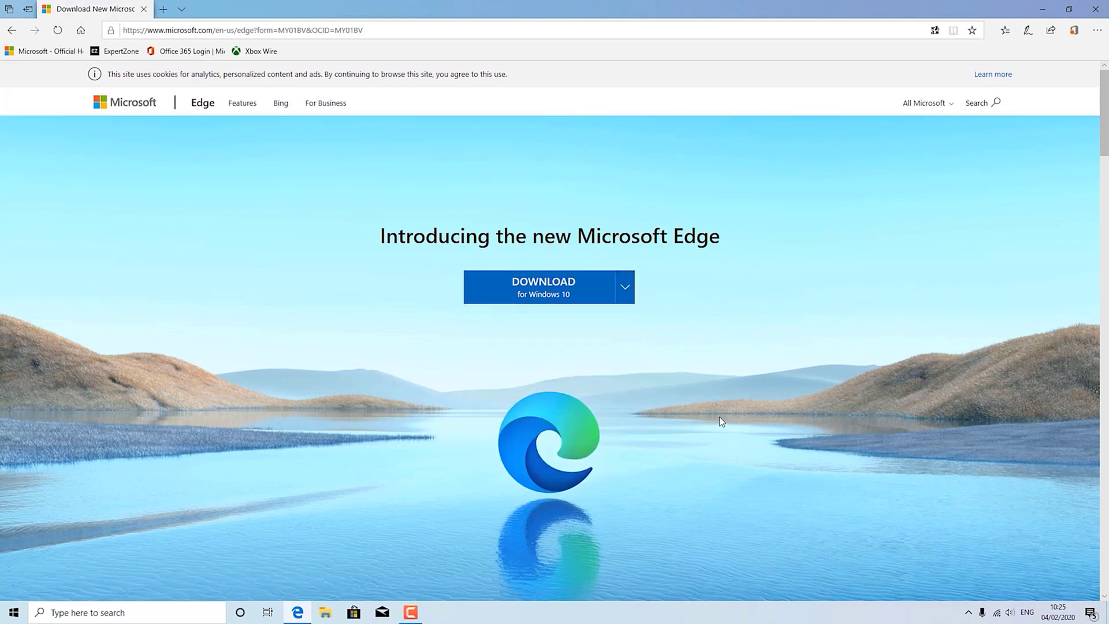
{"action": "left_click", "coordinate": [556, 216]}
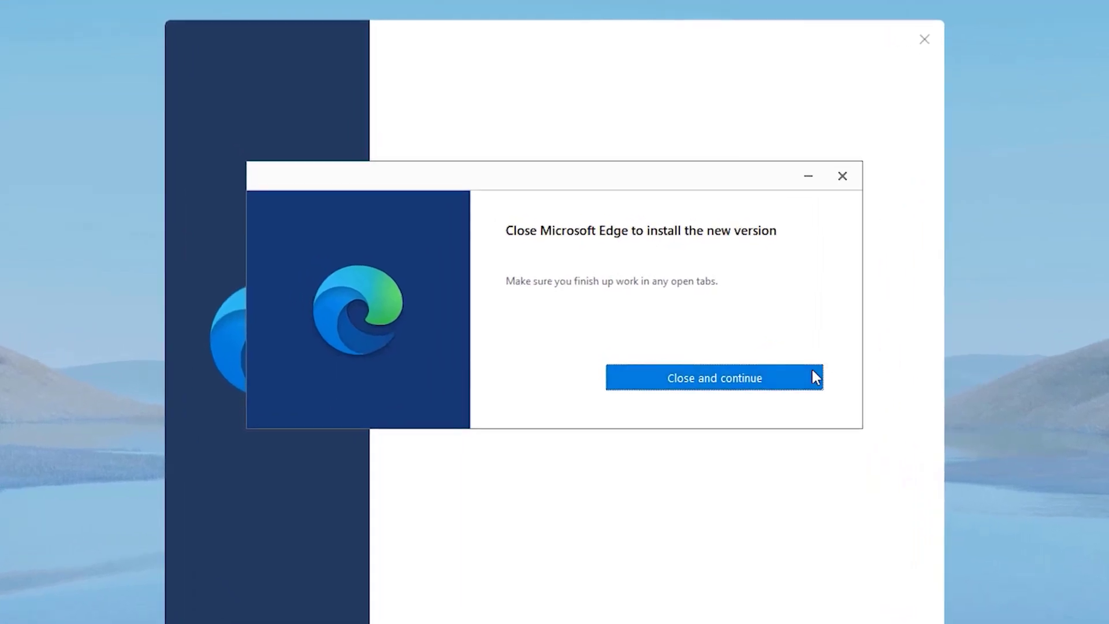
Close the old Edge so the installer completes, then start the new Edge's welcome setup
{"action": "left_click", "coordinate": [815, 377]}
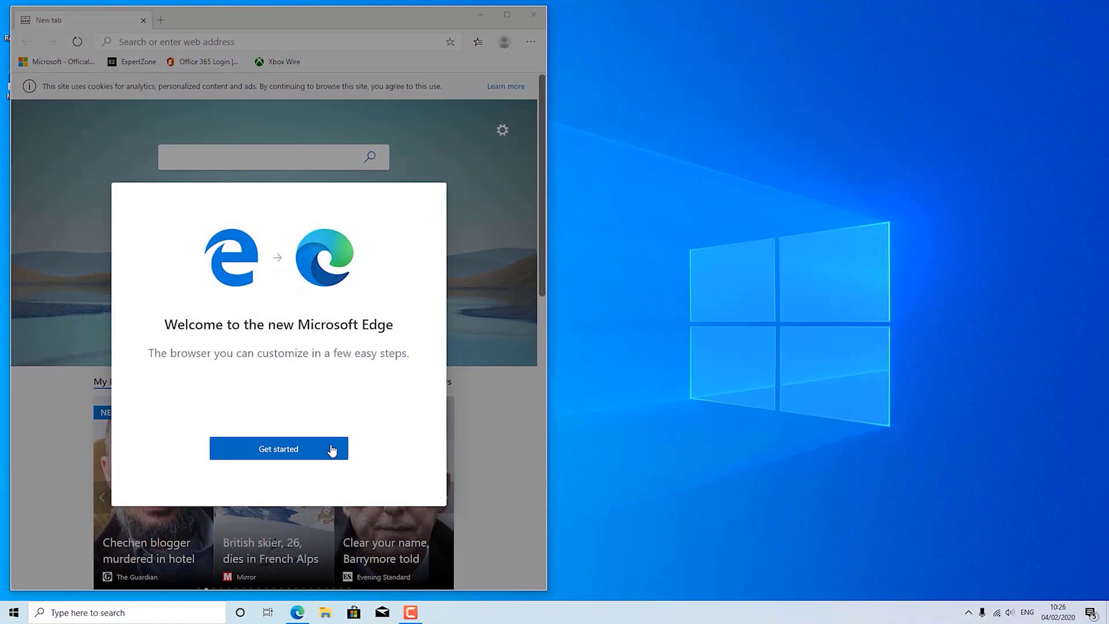
{"action": "left_click", "coordinate": [331, 450]}
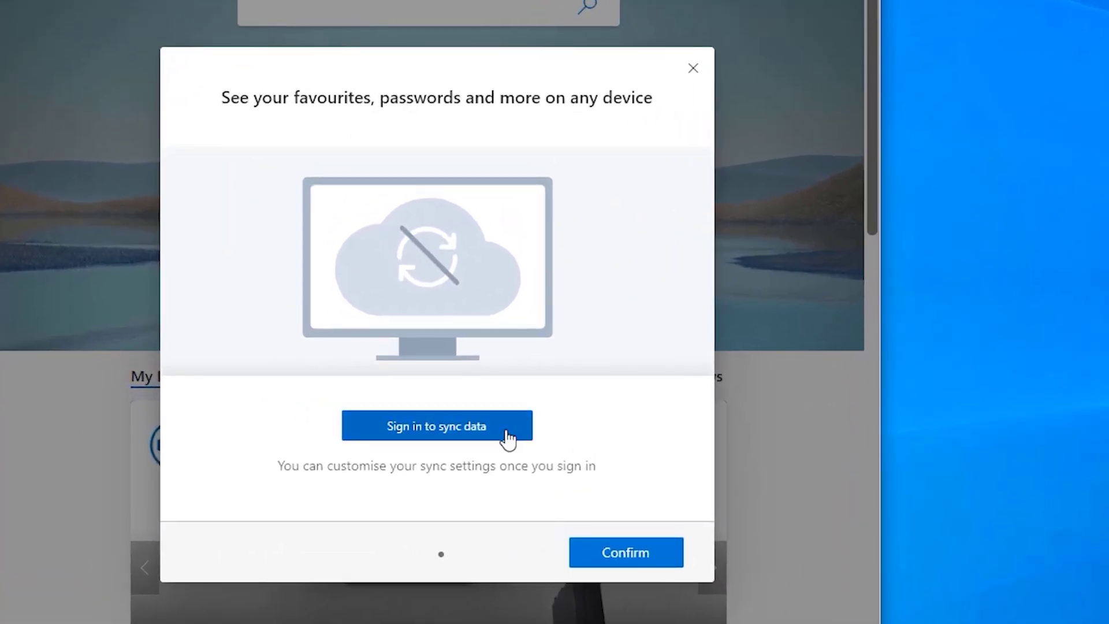
Sign in with the listed Microsoft account, turn sync on and confirm the remaining setup pages
{"action": "left_click", "coordinate": [508, 439]}
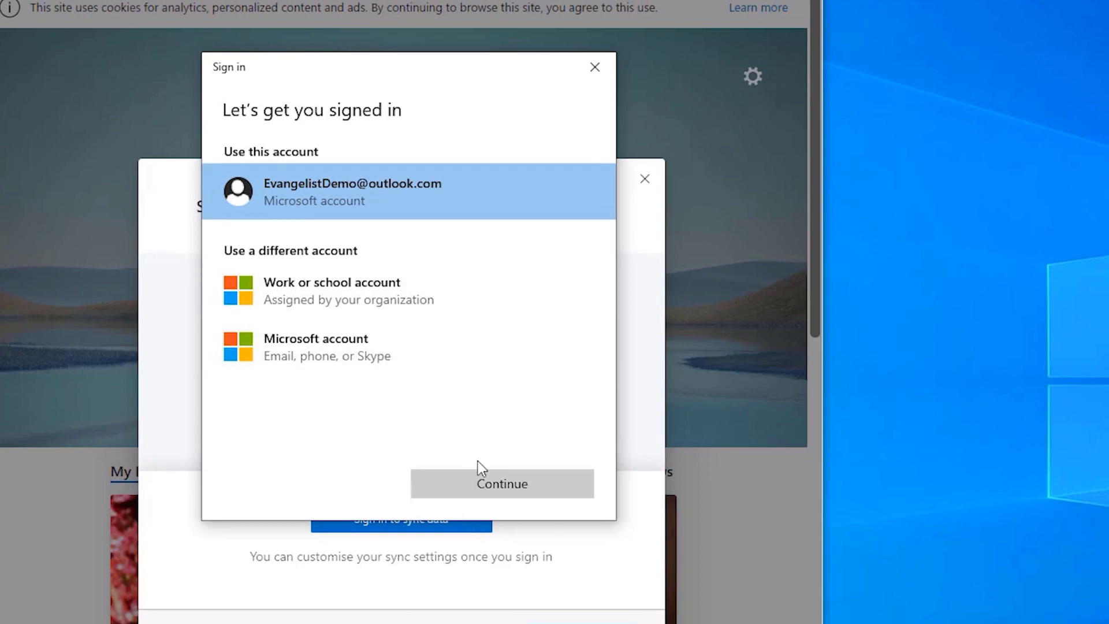
{"action": "left_click", "coordinate": [502, 485]}
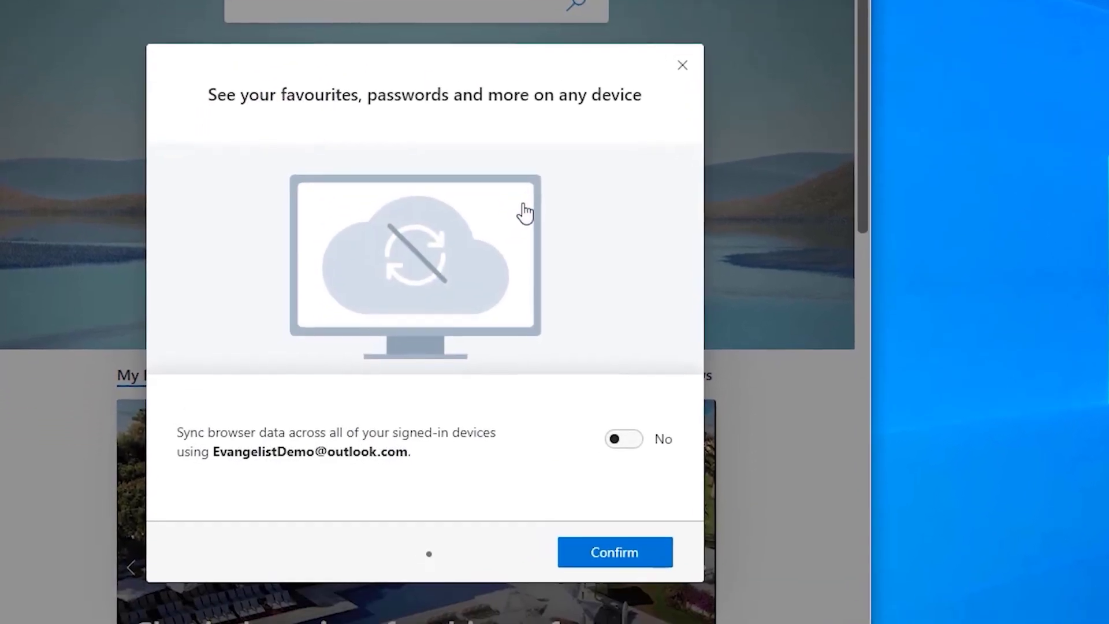
{"action": "left_click", "coordinate": [618, 441]}
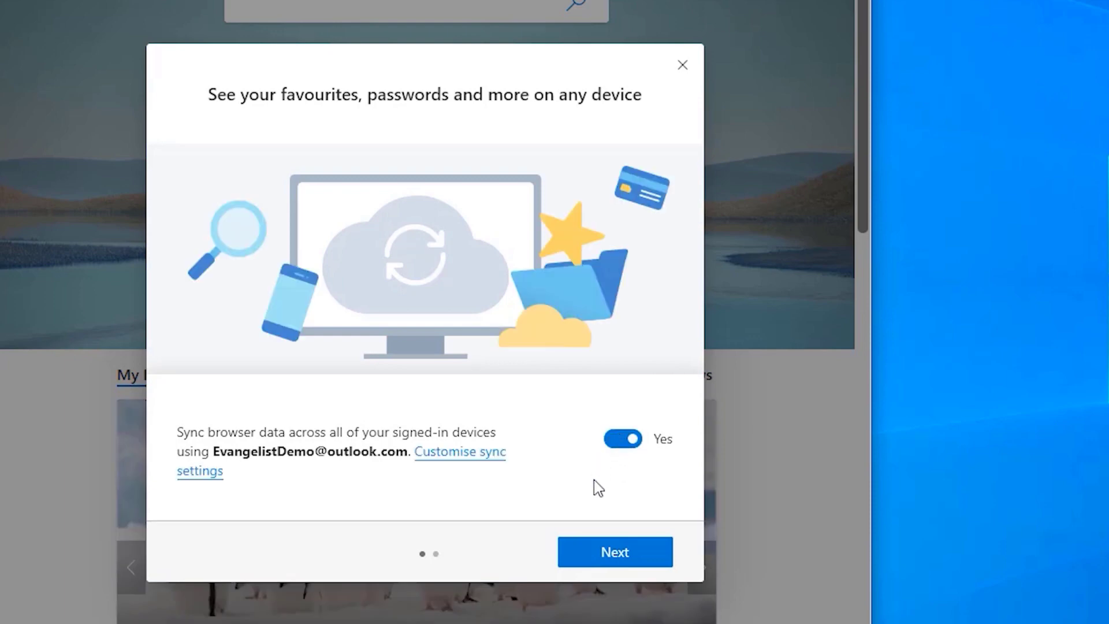
{"action": "left_click", "coordinate": [602, 554]}
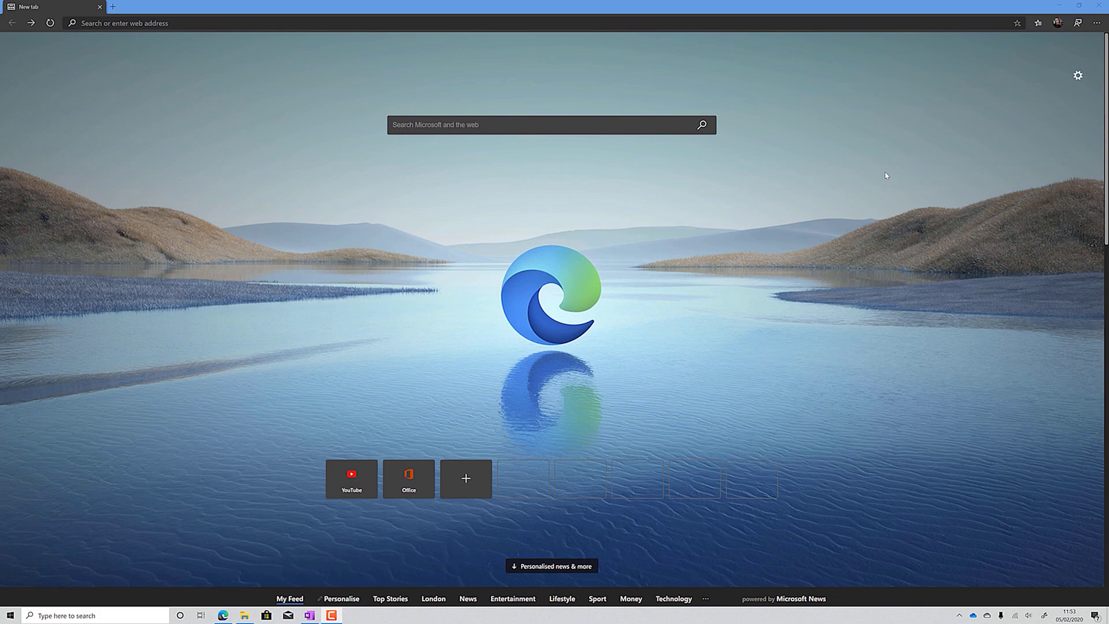
Preview the Focused, Inspirational, Informational and Custom layouts, then apply Inspirational to the new tab page
{"action": "scroll", "coordinate": [887, 176], "scroll_direction": "down", "scroll_amount": 3}
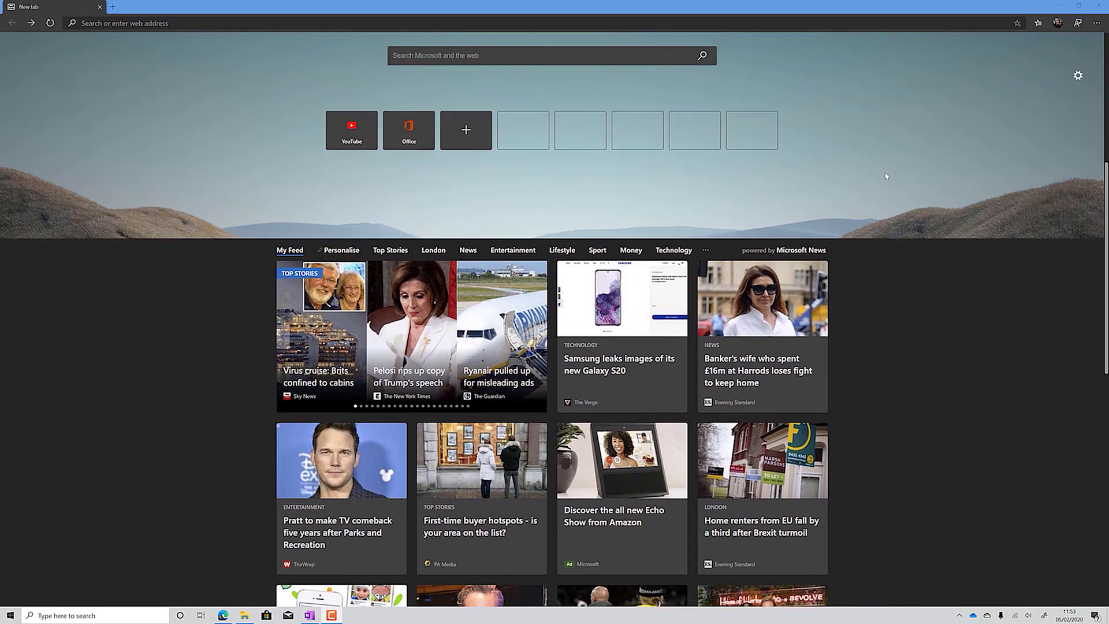
{"action": "scroll", "coordinate": [887, 176], "scroll_direction": "down", "scroll_amount": 3}
{"action": "scroll", "coordinate": [886, 175], "scroll_direction": "up", "scroll_amount": 5}
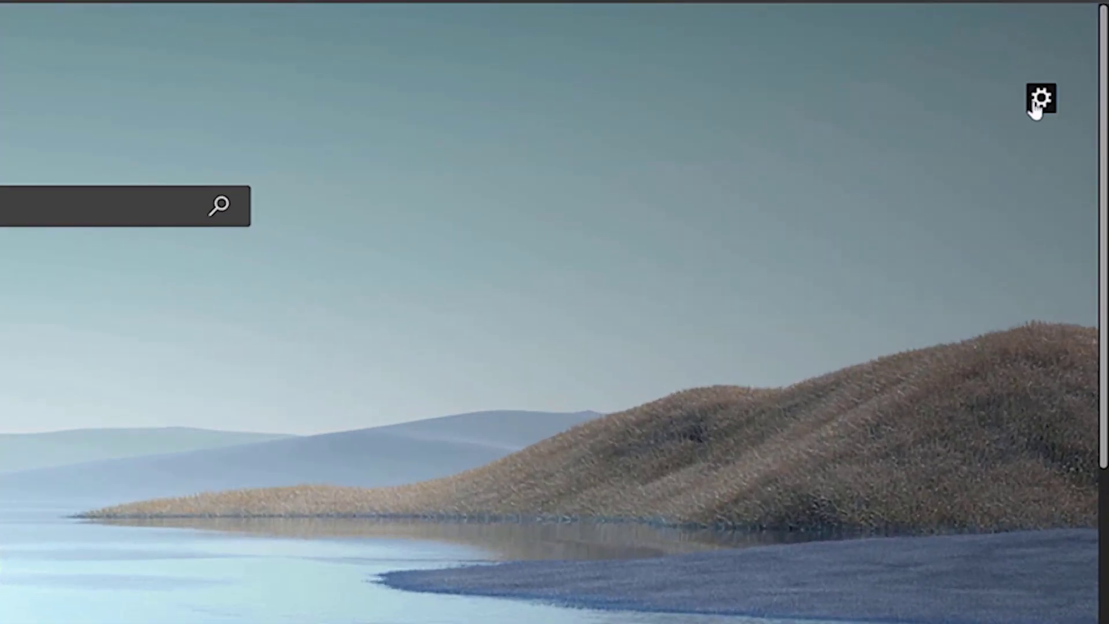
{"action": "left_click", "coordinate": [1036, 109]}
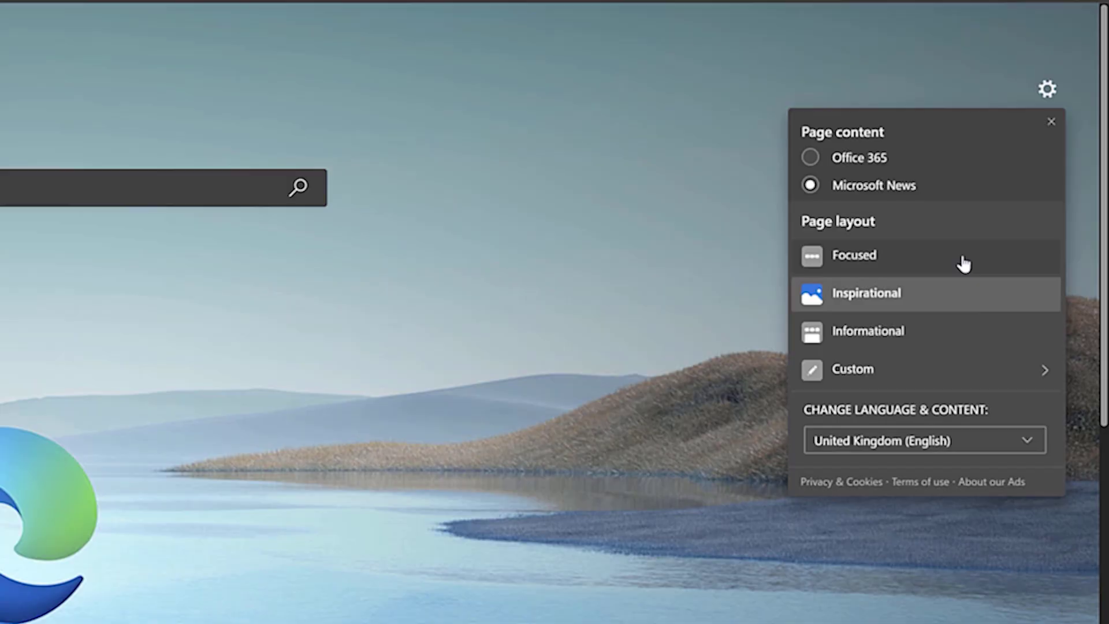
{"action": "left_click", "coordinate": [950, 286]}
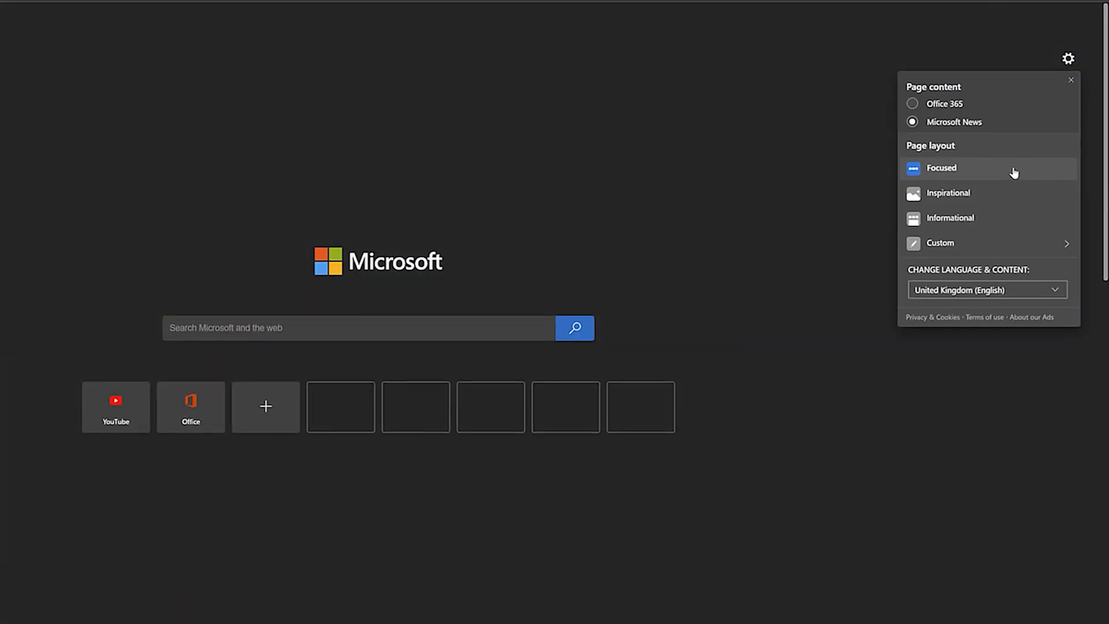
{"action": "left_click", "coordinate": [1008, 195]}
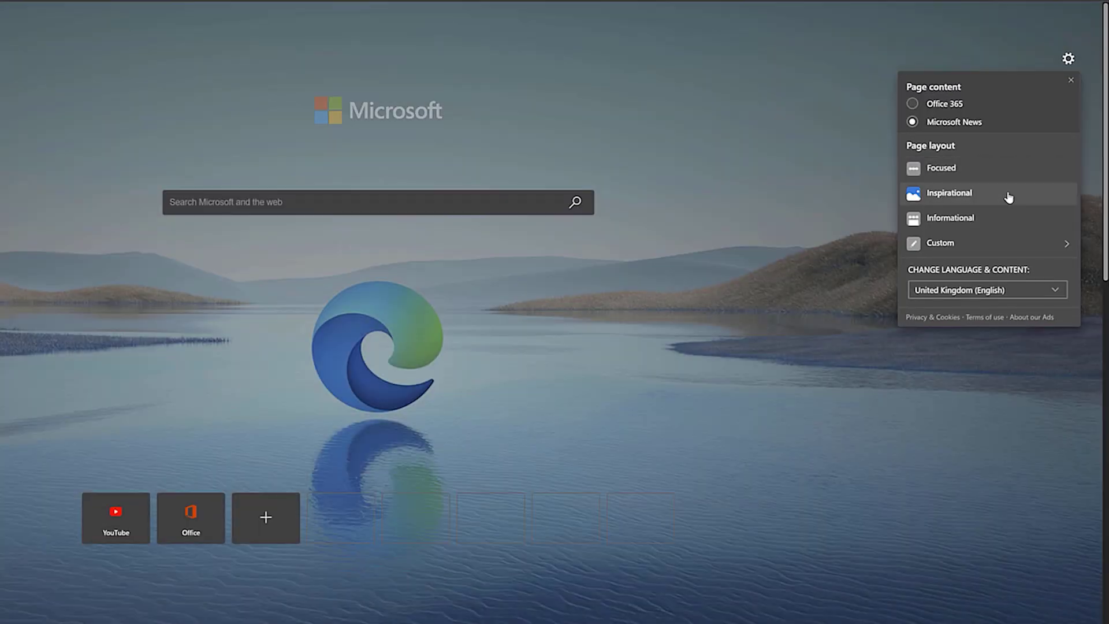
{"action": "left_click", "coordinate": [1007, 220]}
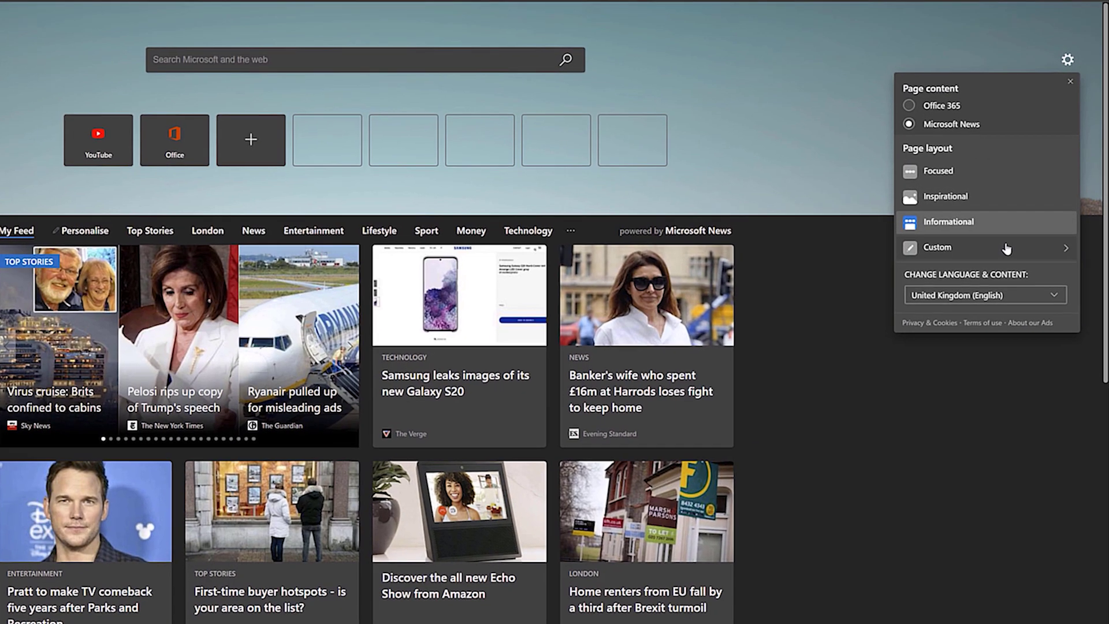
{"action": "left_click", "coordinate": [1005, 244]}
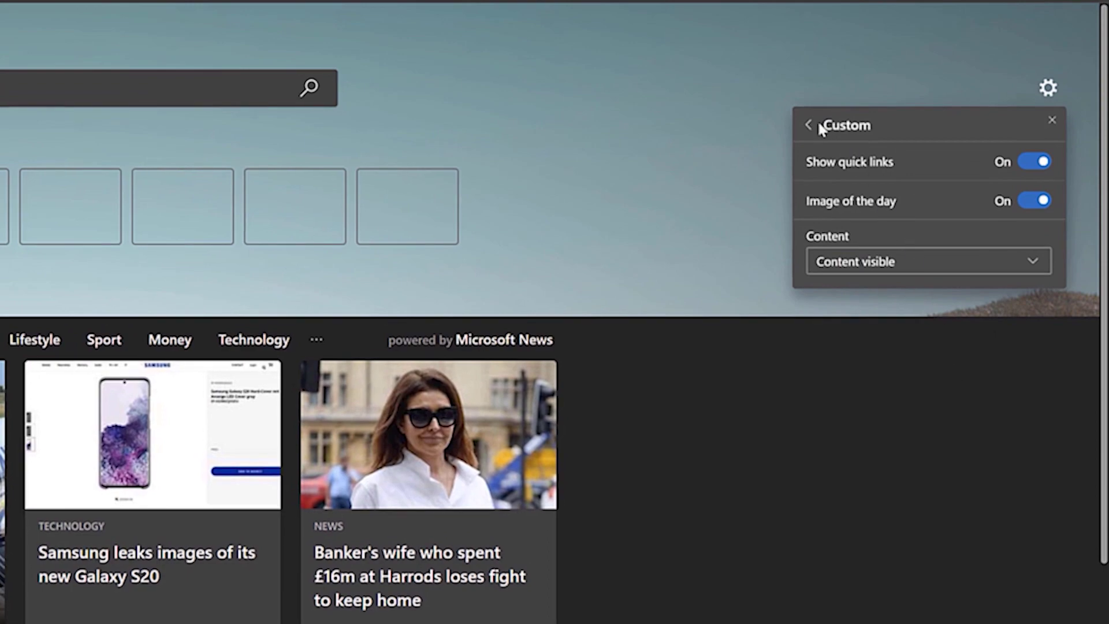
{"action": "left_click", "coordinate": [810, 125]}
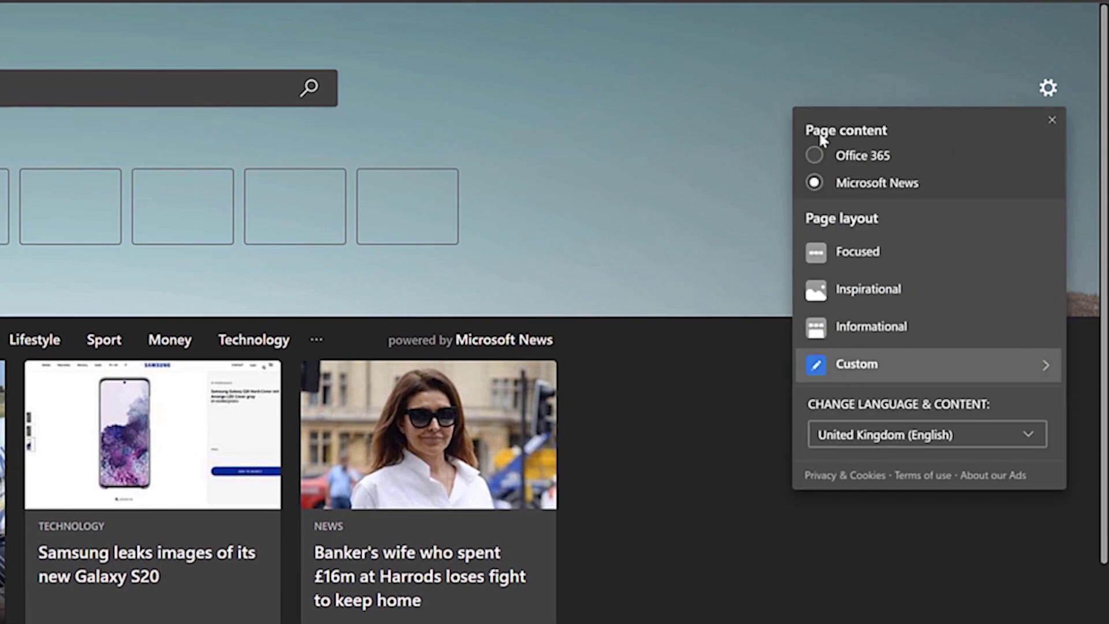
{"action": "left_click", "coordinate": [871, 290]}
{"action": "left_click", "coordinate": [769, 264]}
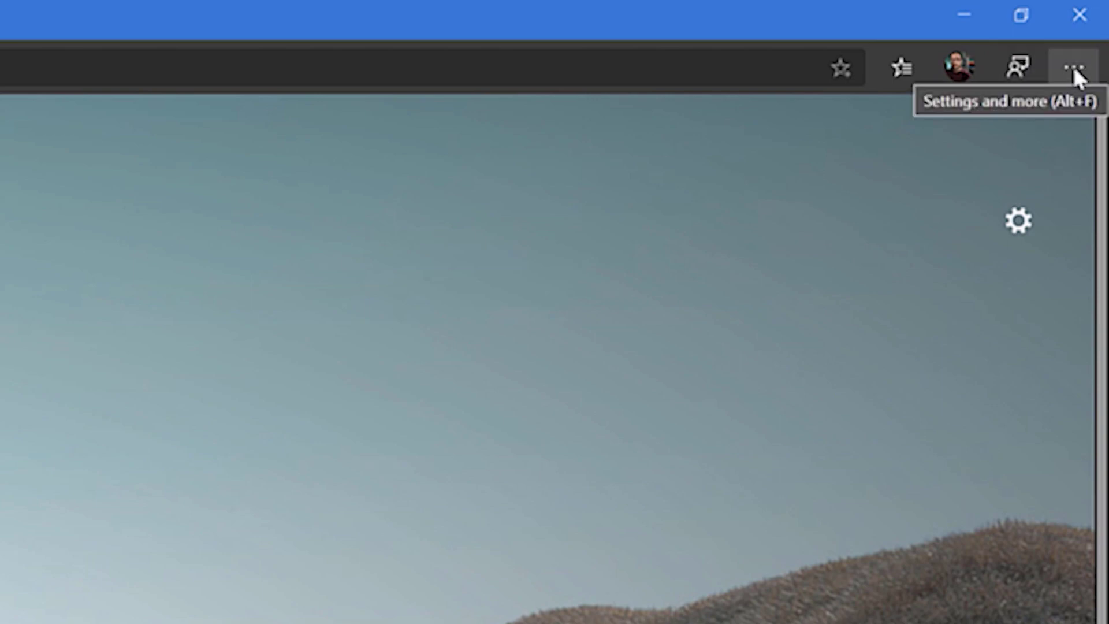
Open the Personal profile in a new window snapped right, with the Work window on the left
{"action": "left_click", "coordinate": [978, 73]}
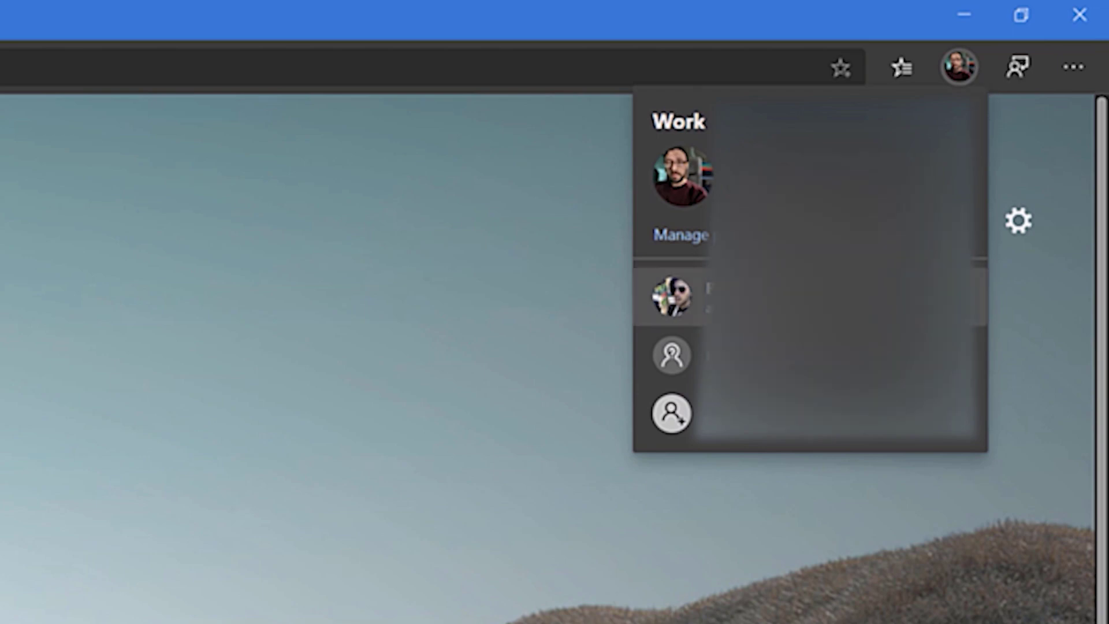
{"action": "left_click", "coordinate": [834, 297]}
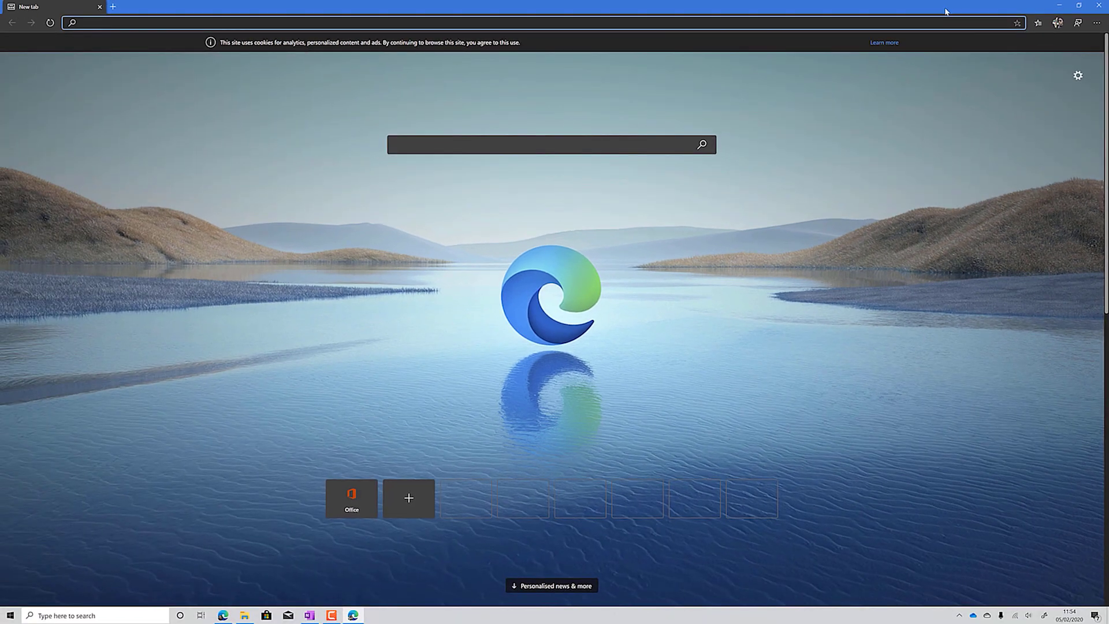
{"action": "key", "text": "super+Right"}
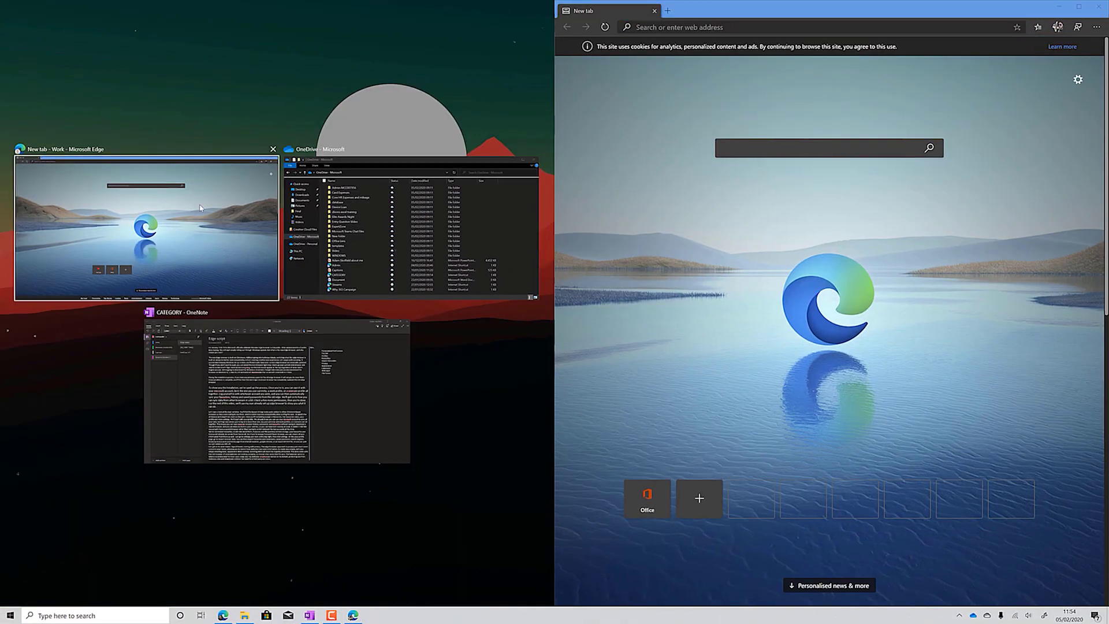
{"action": "left_click", "coordinate": [200, 208]}
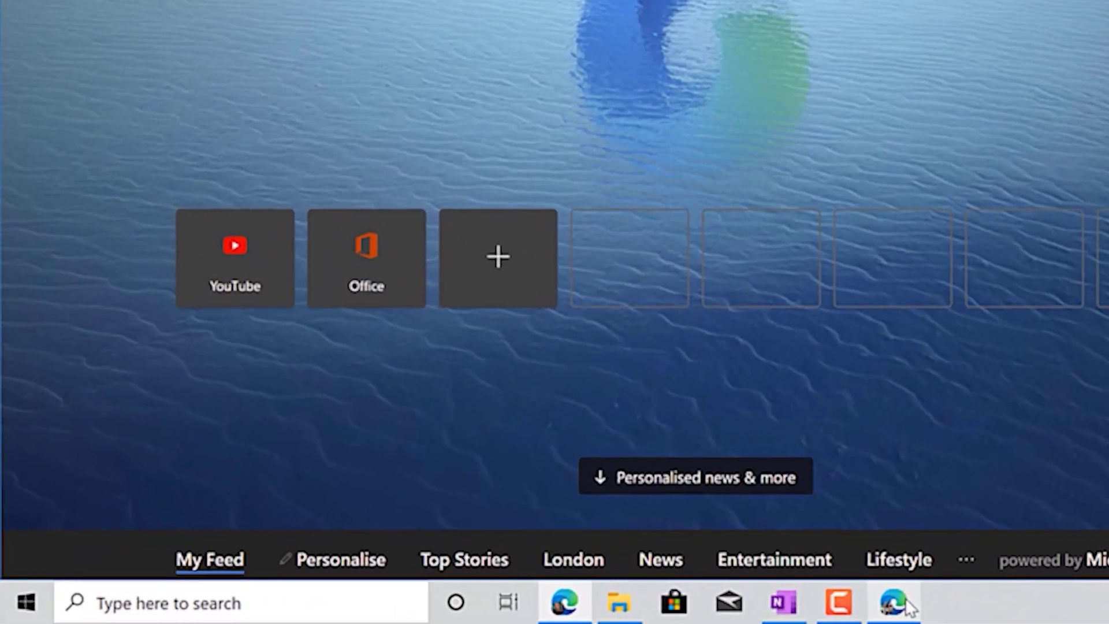
Pin the Personal profile's Edge to the taskbar and move it to second place
{"action": "right_click", "coordinate": [908, 604]}
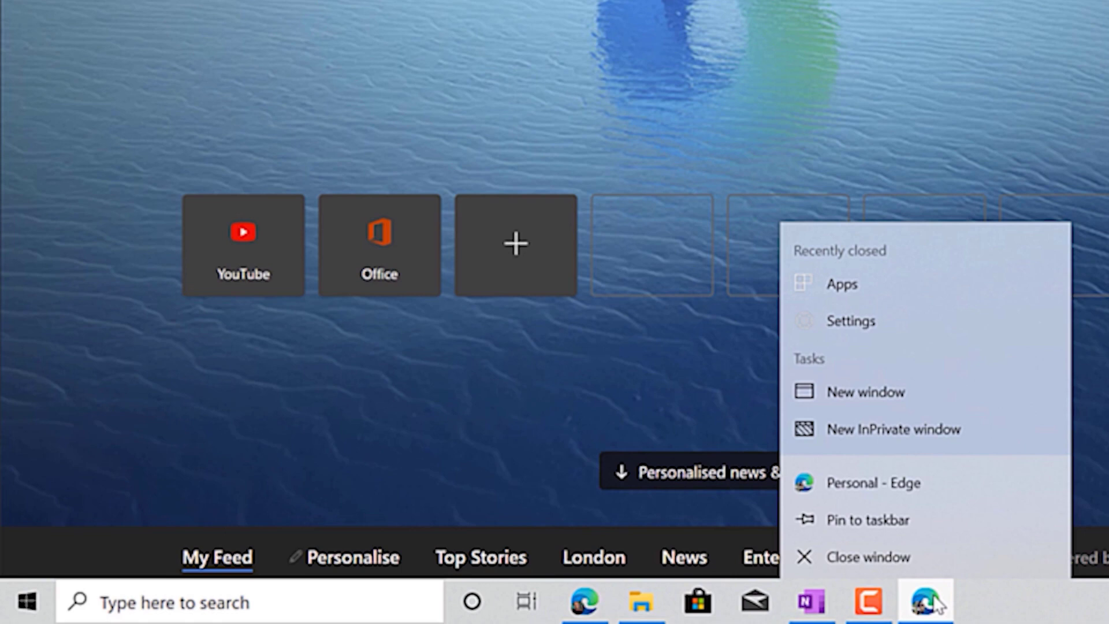
{"action": "left_click", "coordinate": [878, 521]}
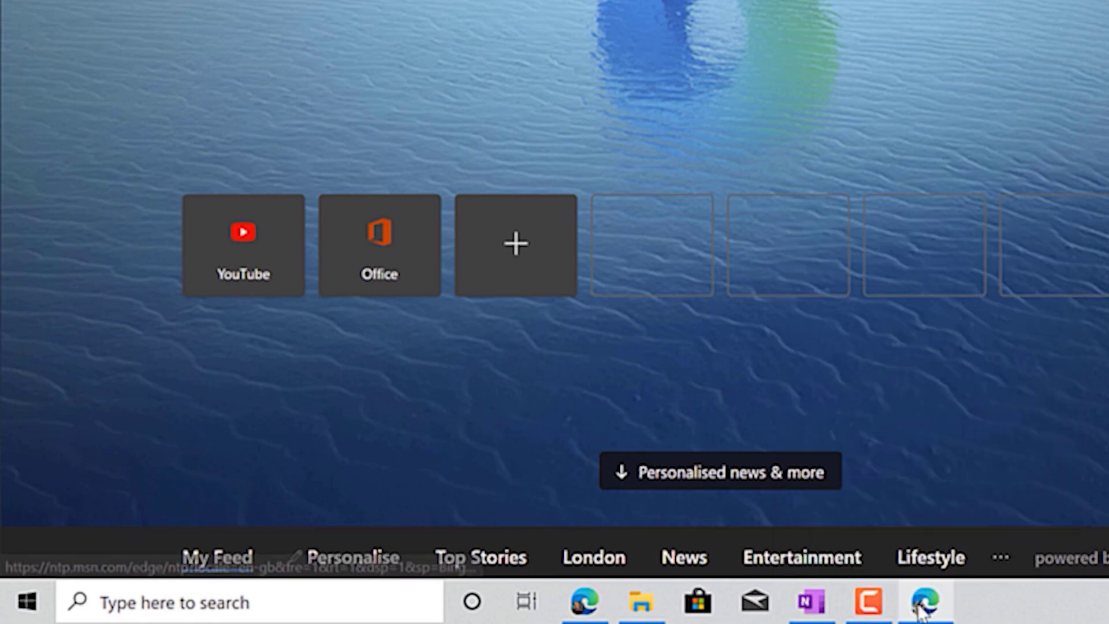
{"action": "left_click_drag", "start_coordinate": [924, 600], "coordinate": [641, 600]}
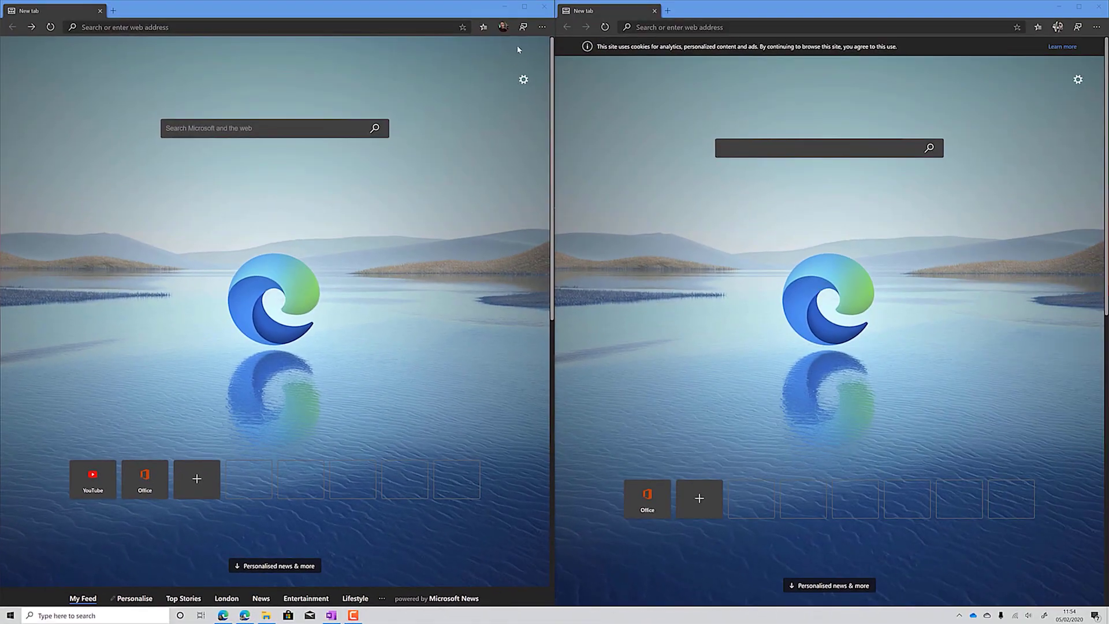
Maximize the Work window and open Edge's Settings from the main menu
{"action": "left_click", "coordinate": [524, 7]}
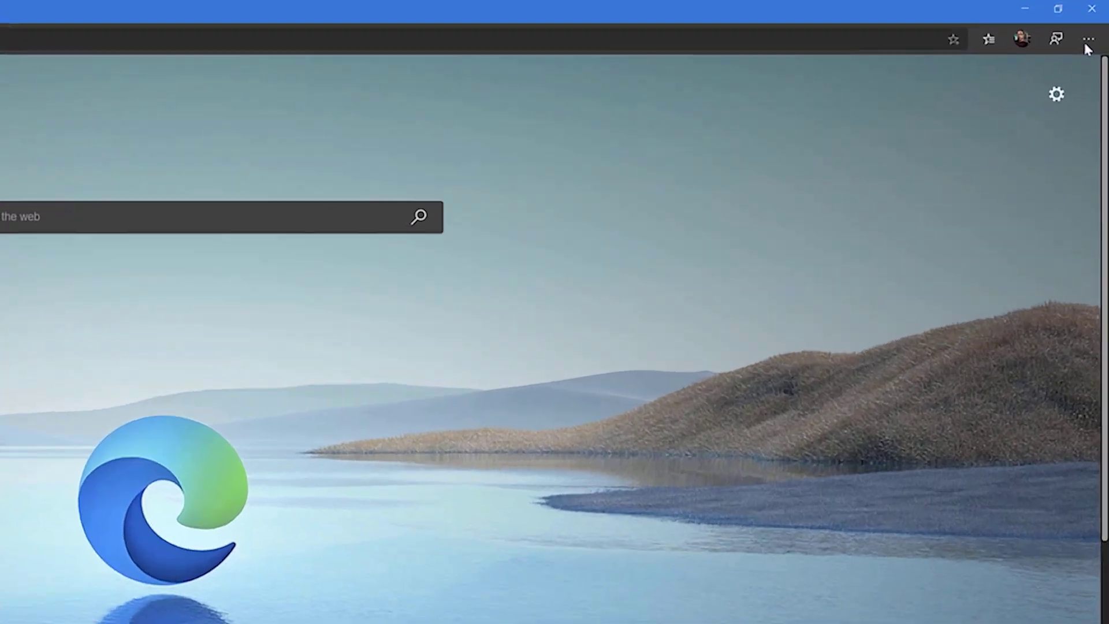
{"action": "left_click", "coordinate": [1091, 24]}
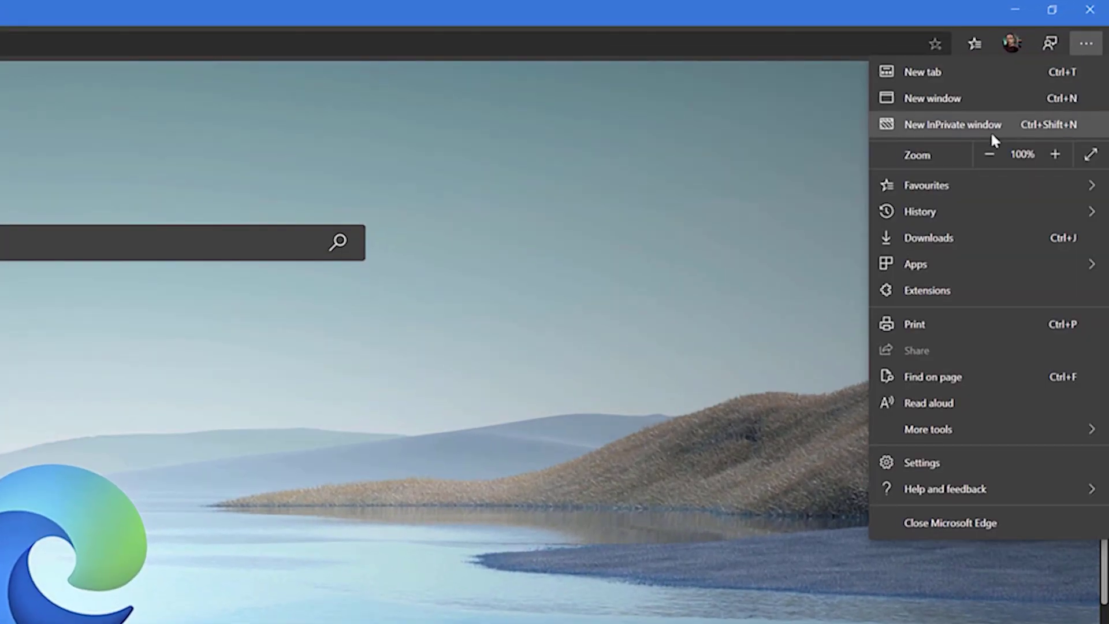
{"action": "mouse_move", "coordinate": [976, 190]}
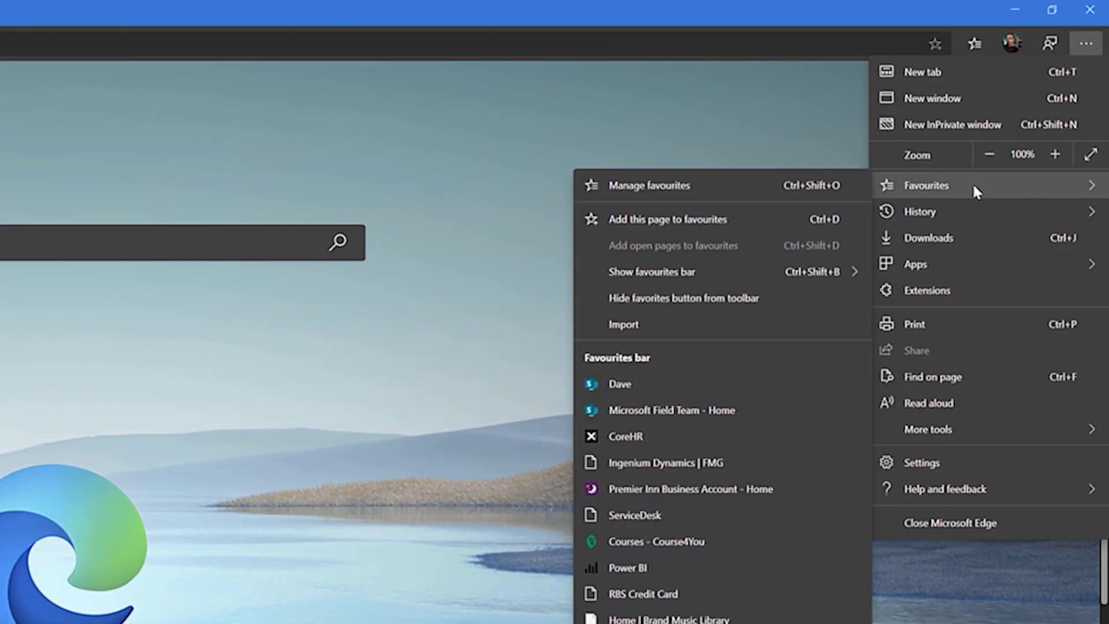
{"action": "left_click", "coordinate": [930, 462]}
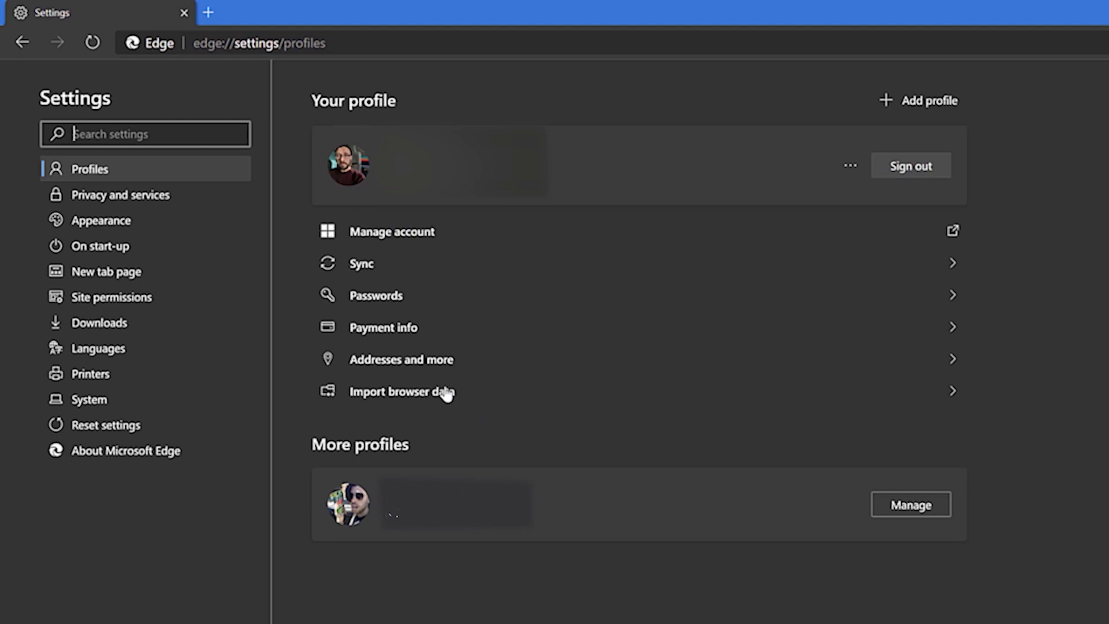
Review the Import browser data sources, keeping Internet Explorer, and cancel without importing
{"action": "left_click", "coordinate": [446, 394]}
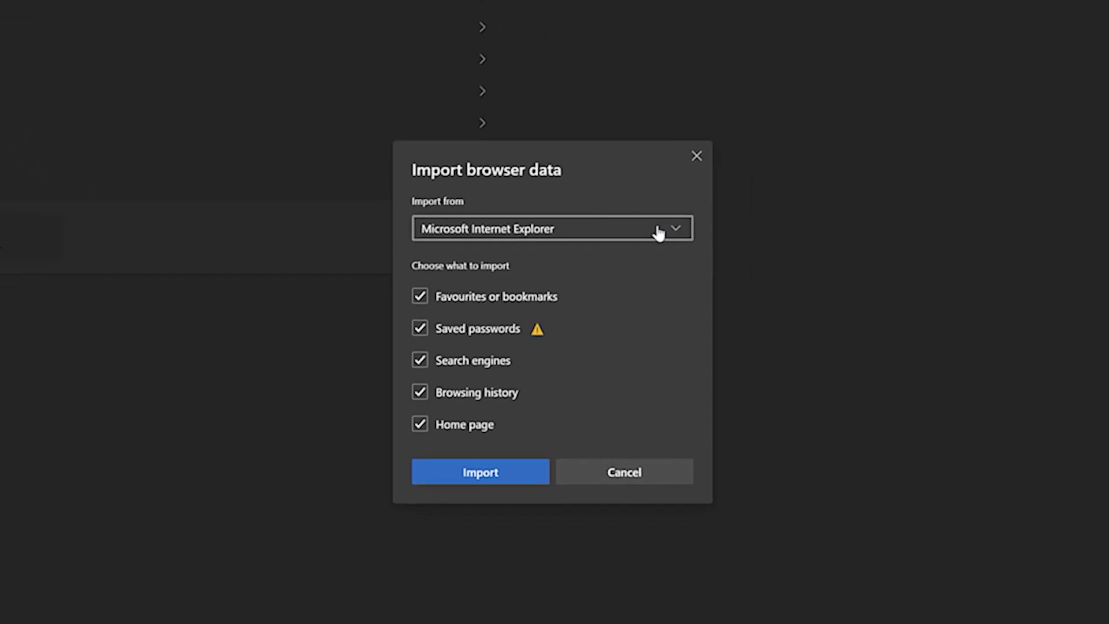
{"action": "left_click", "coordinate": [659, 234]}
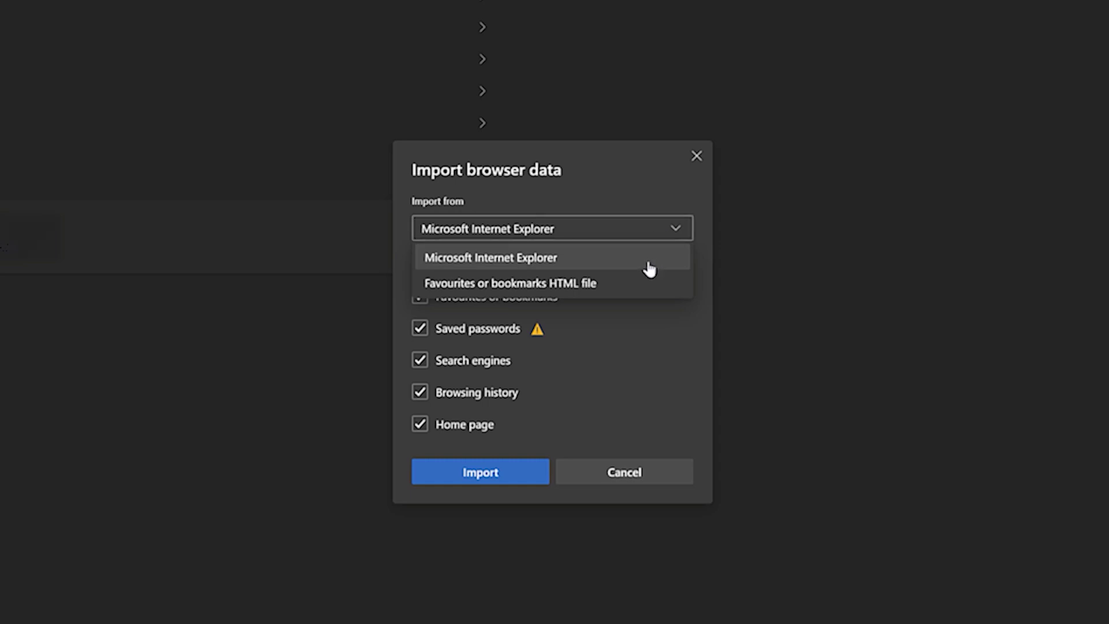
{"action": "left_click", "coordinate": [656, 473]}
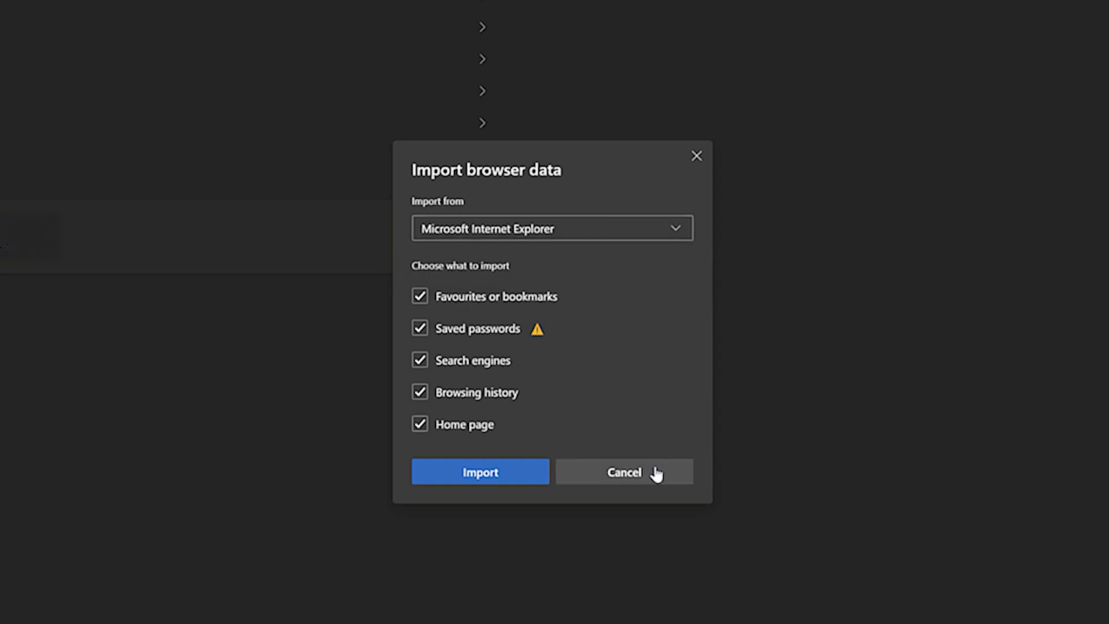
{"action": "left_click", "coordinate": [656, 472]}
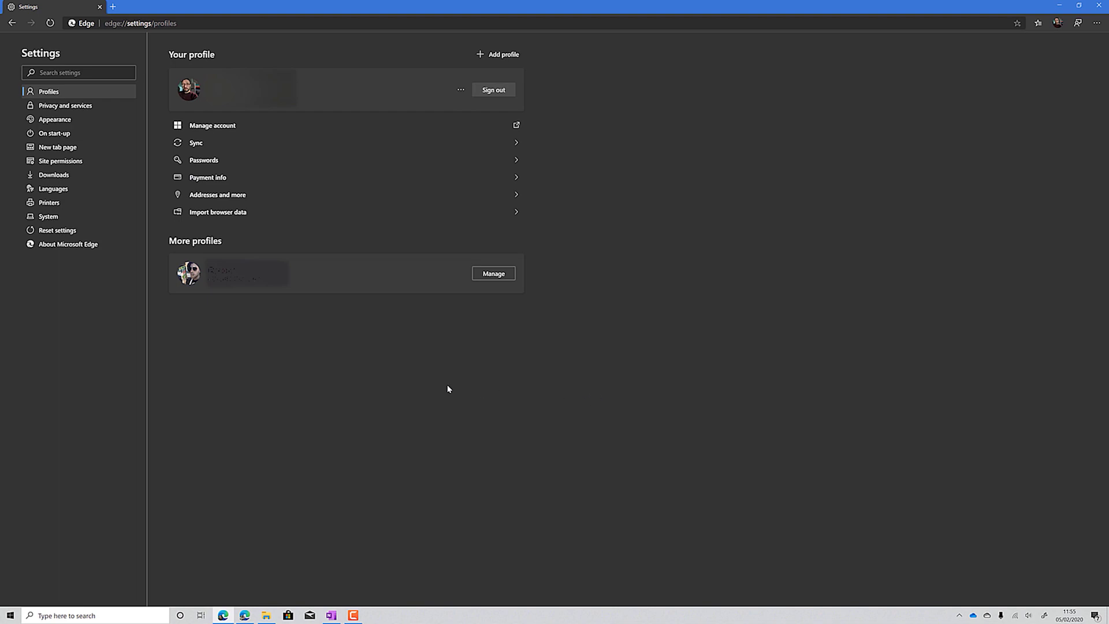
Open Privacy and services and scroll through its tracking prevention and services sections
{"action": "left_click", "coordinate": [56, 109]}
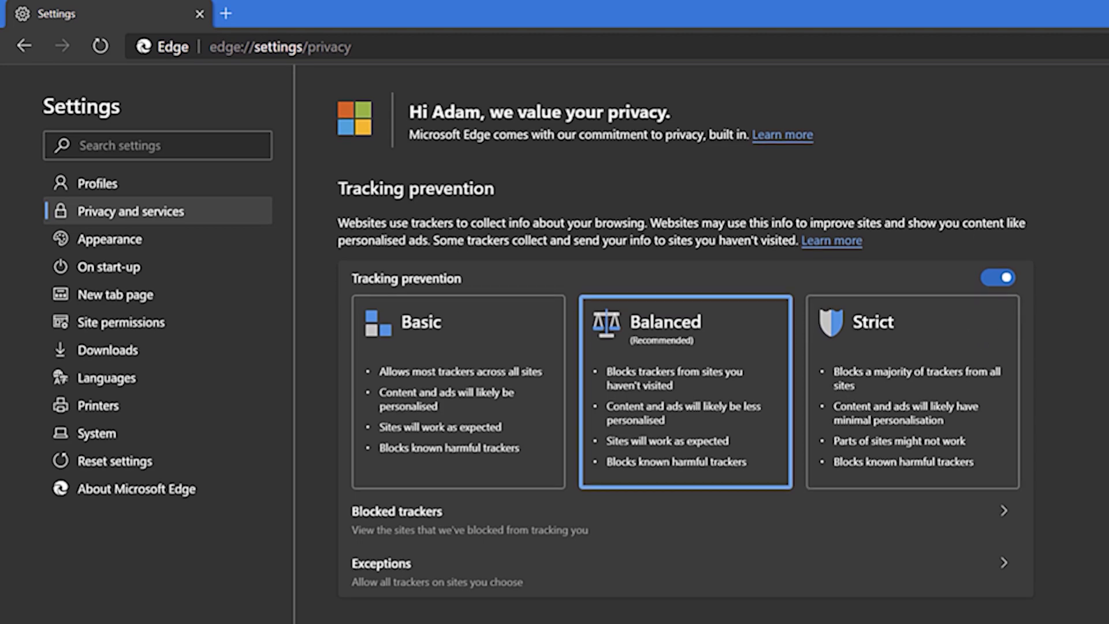
{"action": "scroll", "coordinate": [681, 405], "scroll_direction": "down", "scroll_amount": 7}
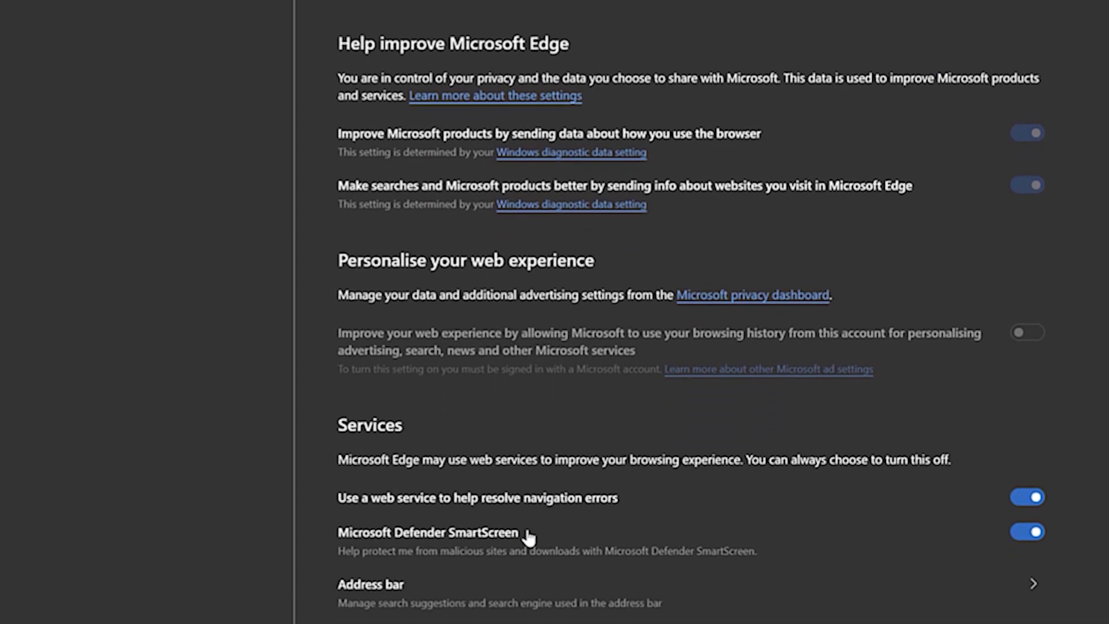
{"action": "scroll", "coordinate": [511, 508], "scroll_direction": "up", "scroll_amount": 7}
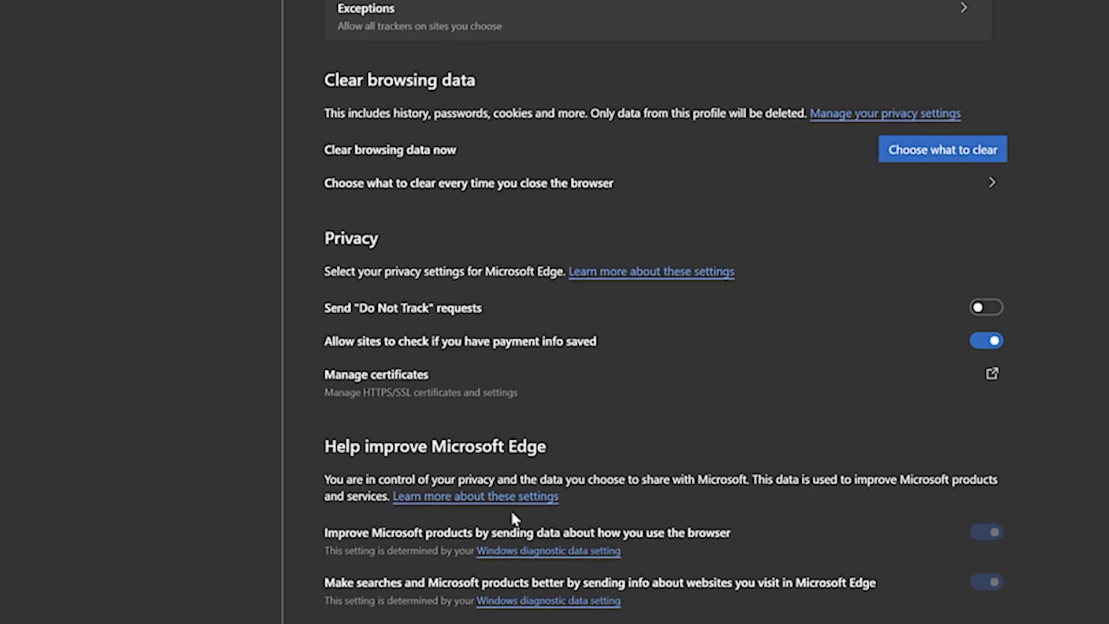
In Appearance, try the Light theme, revert to System default, and keep the favourites bar Never shown
{"action": "left_click", "coordinate": [106, 124]}
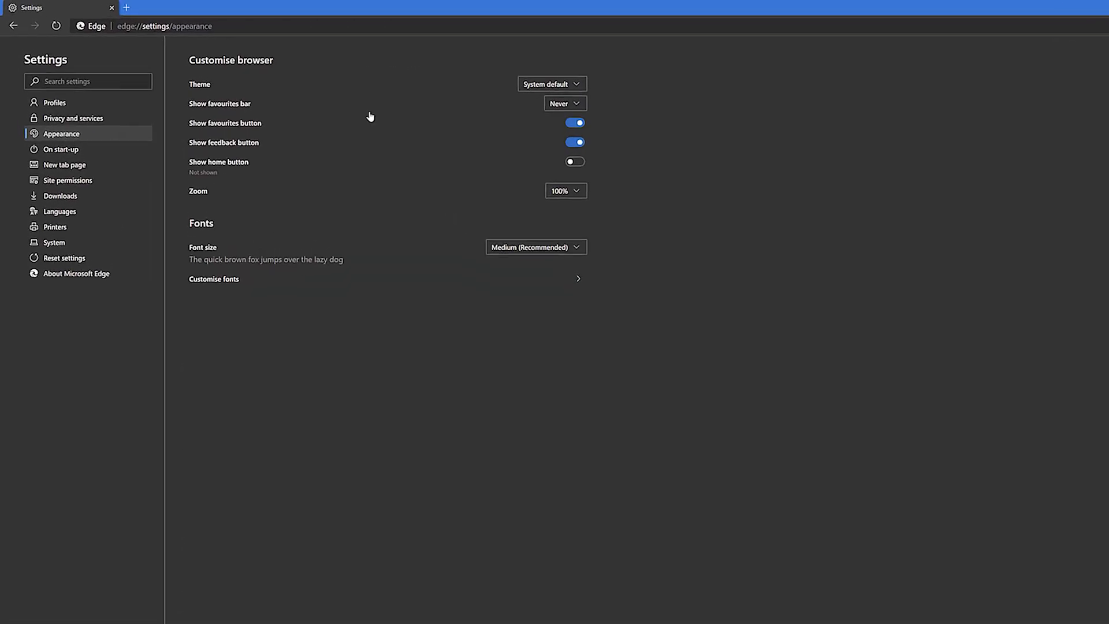
{"action": "left_click", "coordinate": [583, 87]}
{"action": "left_click", "coordinate": [953, 168]}
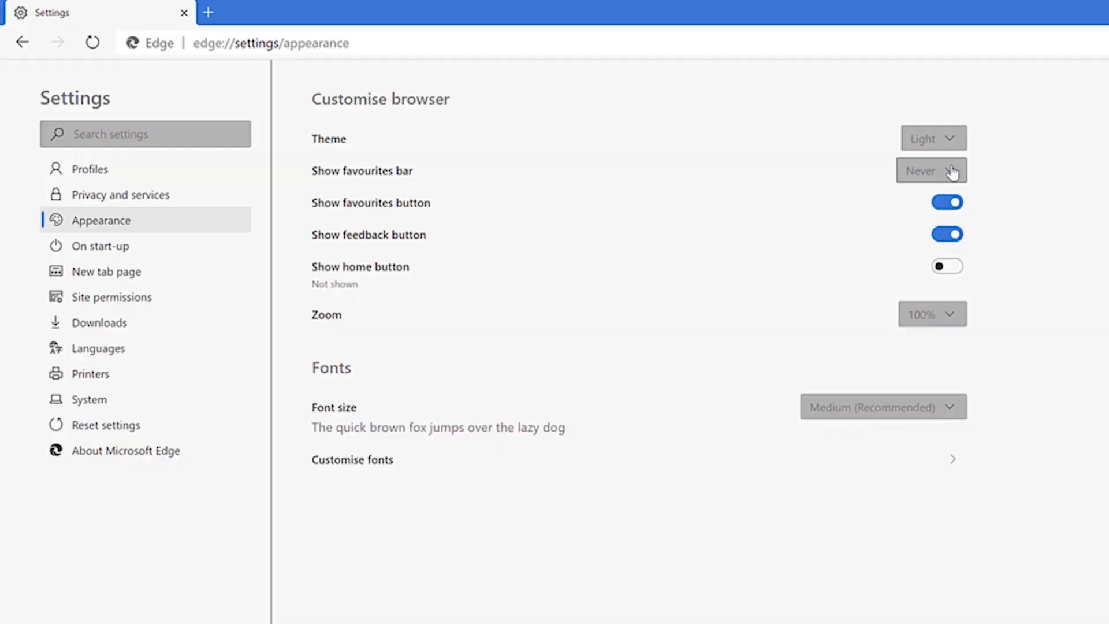
{"action": "left_click", "coordinate": [953, 145]}
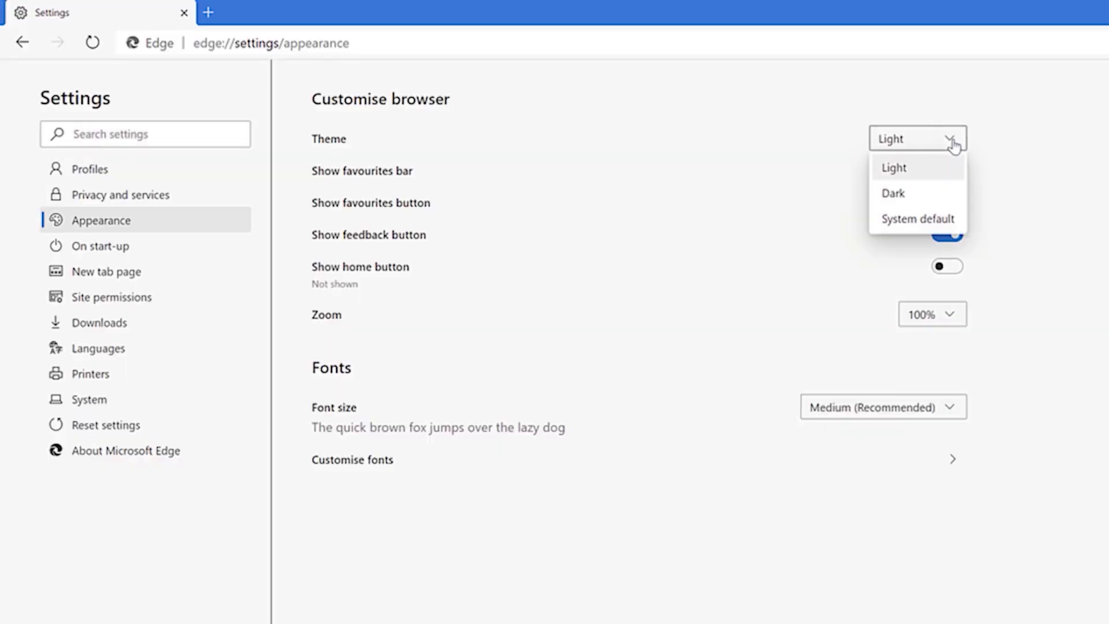
{"action": "left_click", "coordinate": [945, 215]}
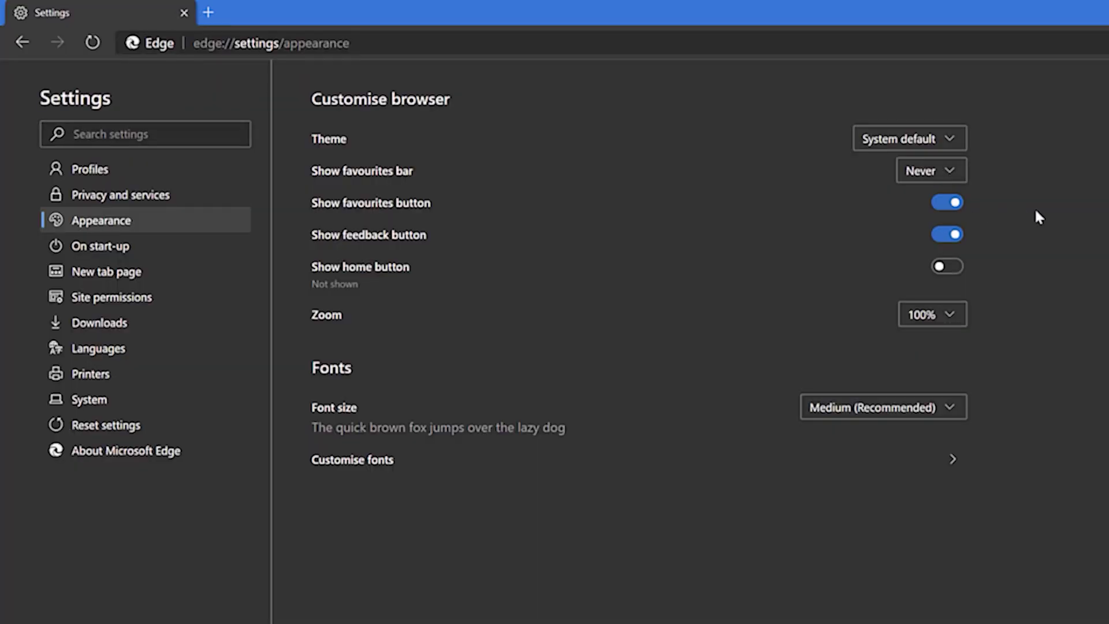
{"action": "left_click", "coordinate": [946, 173]}
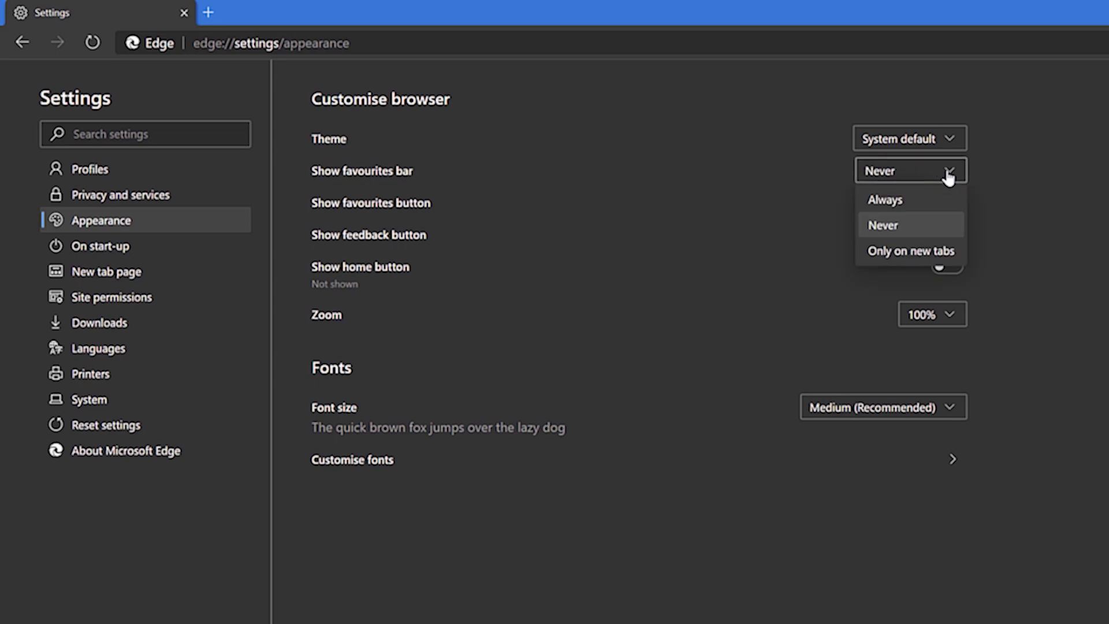
{"action": "left_click", "coordinate": [948, 176]}
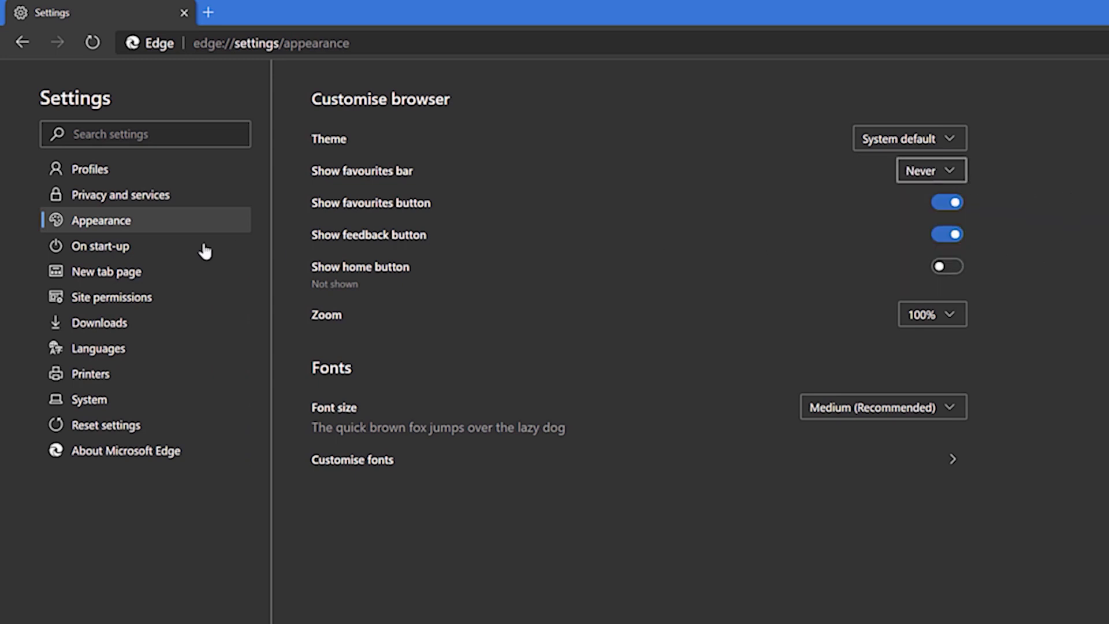
Tour Start-up, New tab page, Site permissions, Downloads, Languages, Printers, System and Reset settings pages
{"action": "left_click", "coordinate": [117, 254]}
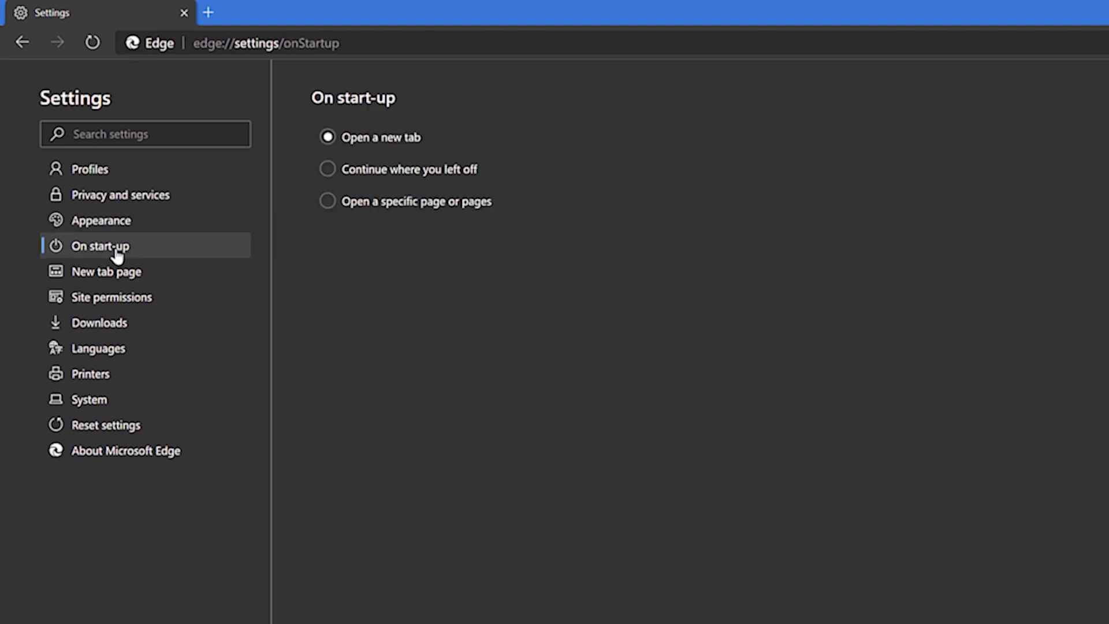
{"action": "left_click", "coordinate": [116, 275]}
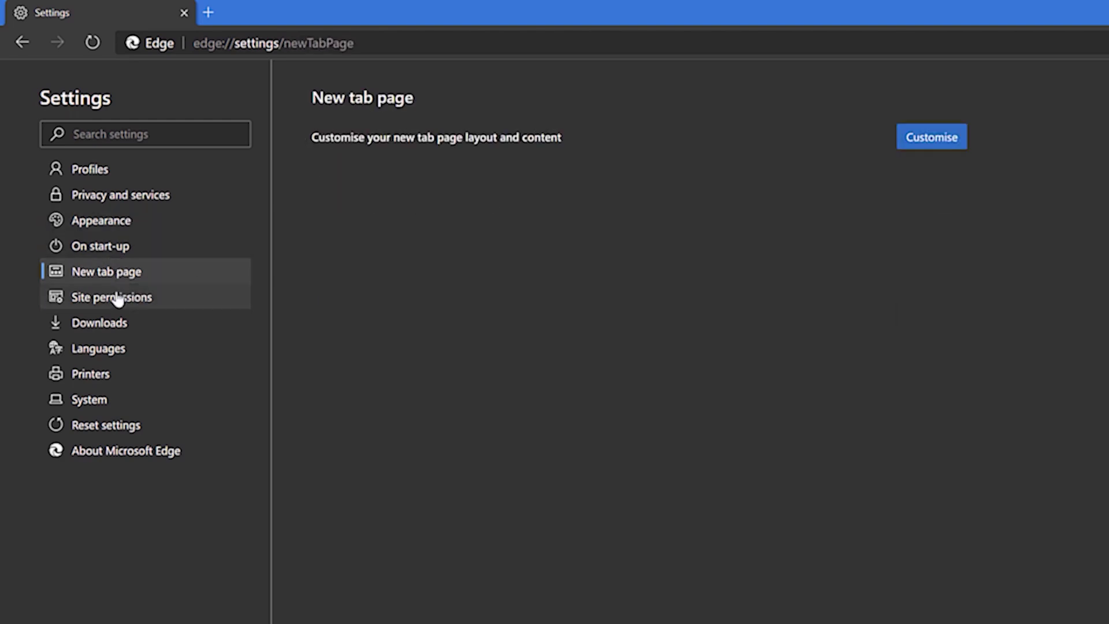
{"action": "left_click", "coordinate": [116, 301]}
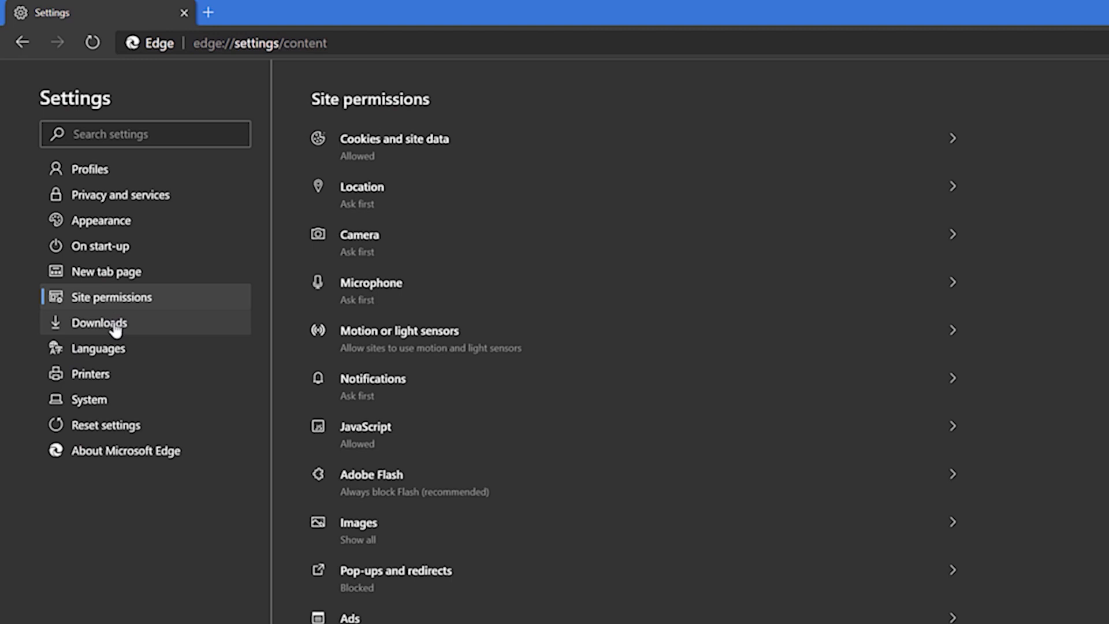
{"action": "left_click", "coordinate": [115, 325]}
{"action": "left_click", "coordinate": [115, 355]}
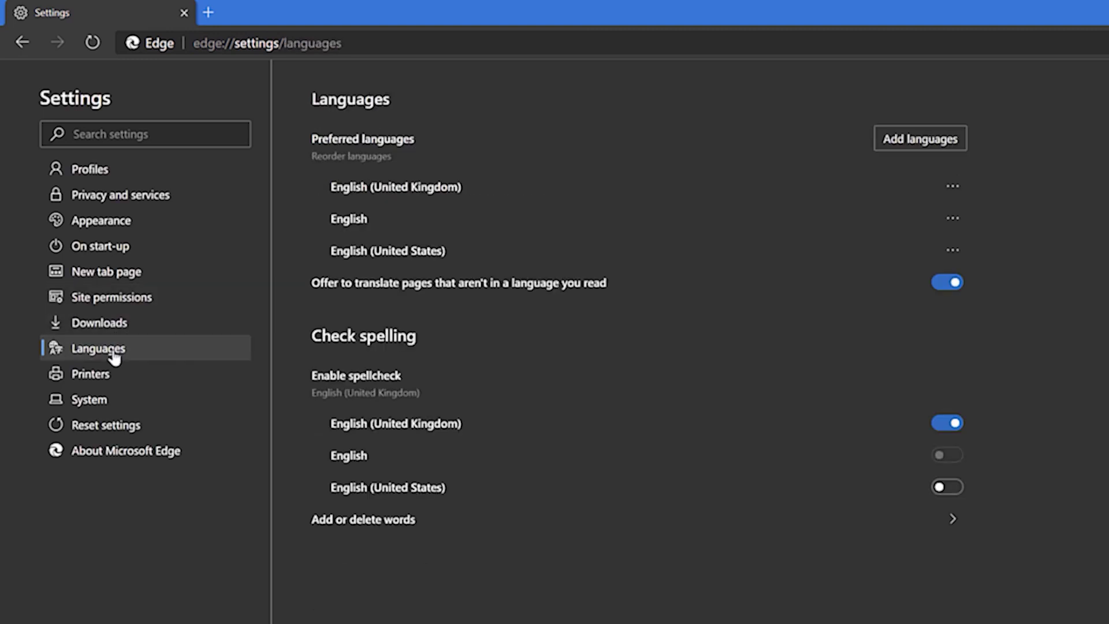
{"action": "left_click", "coordinate": [112, 380]}
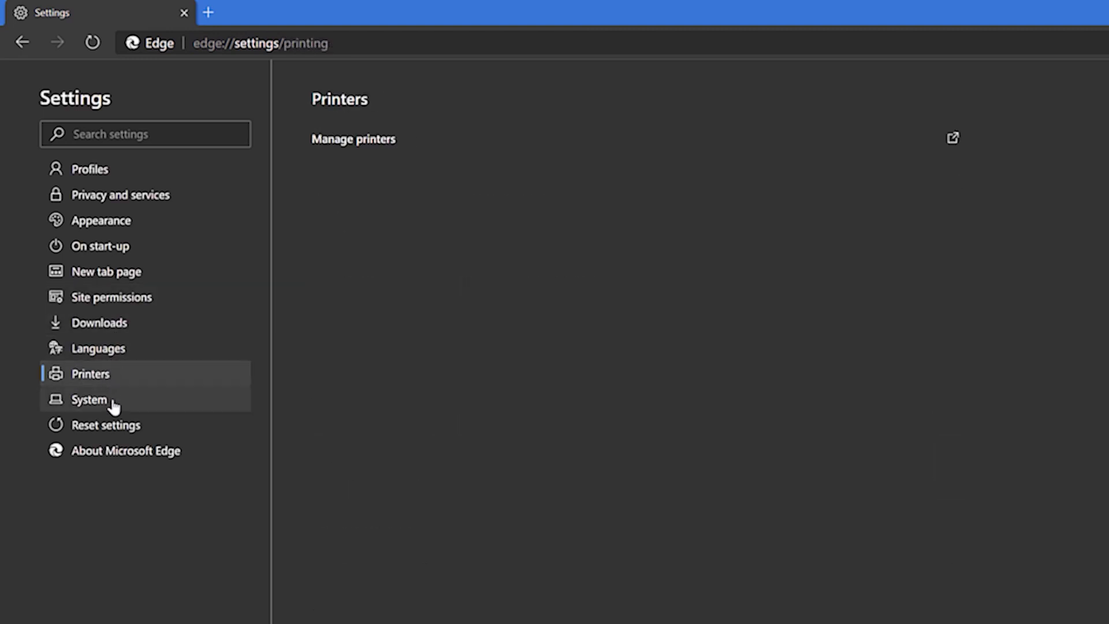
{"action": "left_click", "coordinate": [112, 405]}
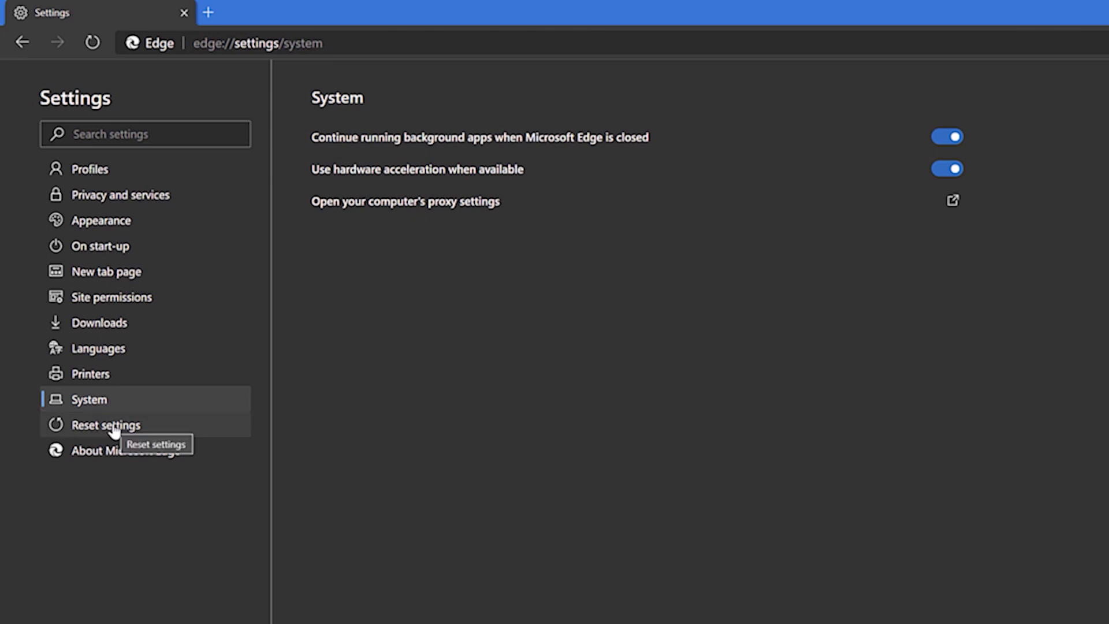
{"action": "left_click", "coordinate": [112, 428]}
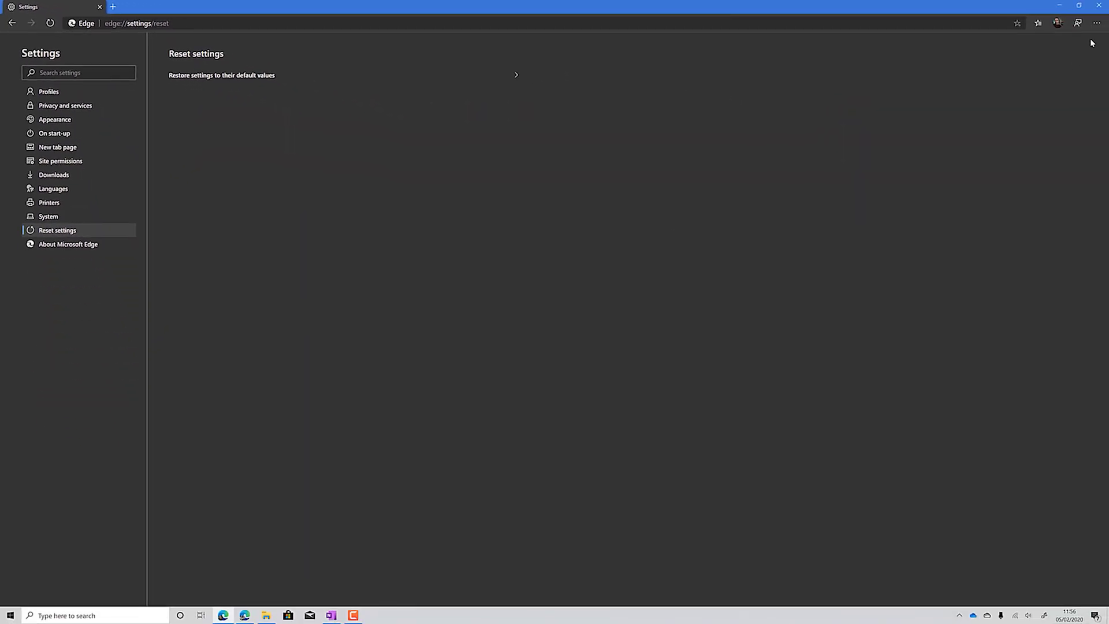
Go from the Extensions page to the Microsoft Edge Add-ons store
{"action": "left_click", "coordinate": [1092, 21]}
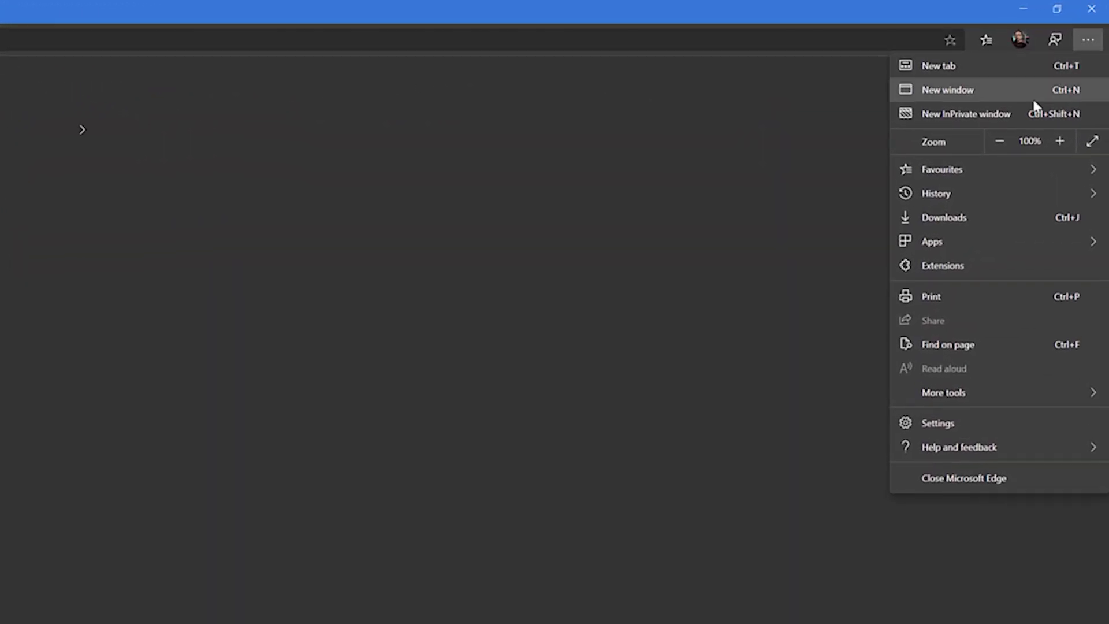
{"action": "left_click", "coordinate": [977, 263]}
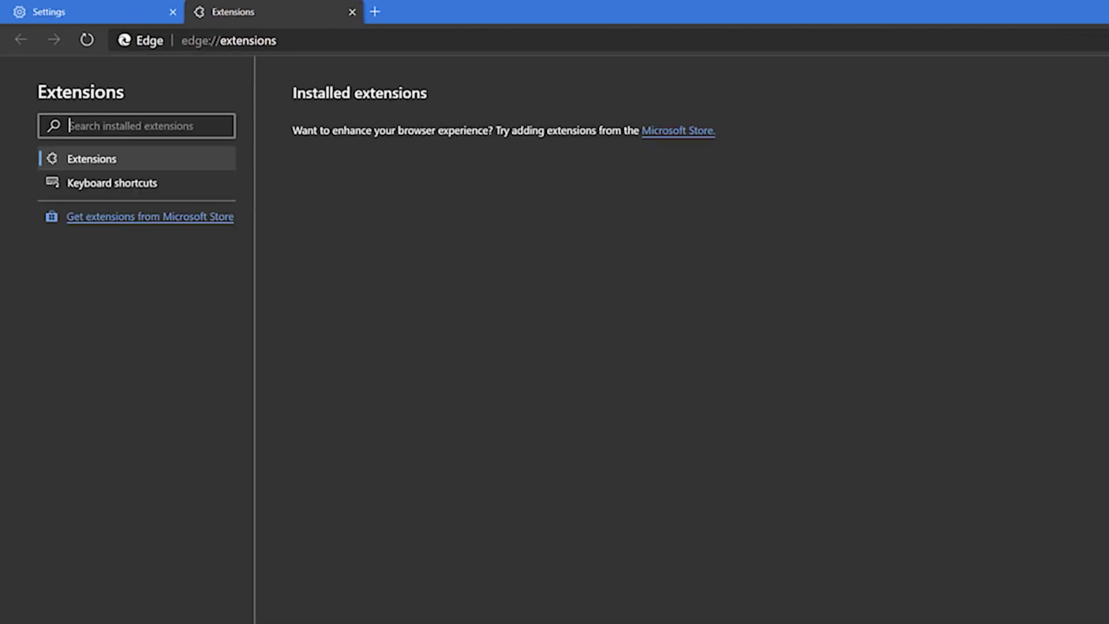
{"action": "left_click", "coordinate": [202, 218]}
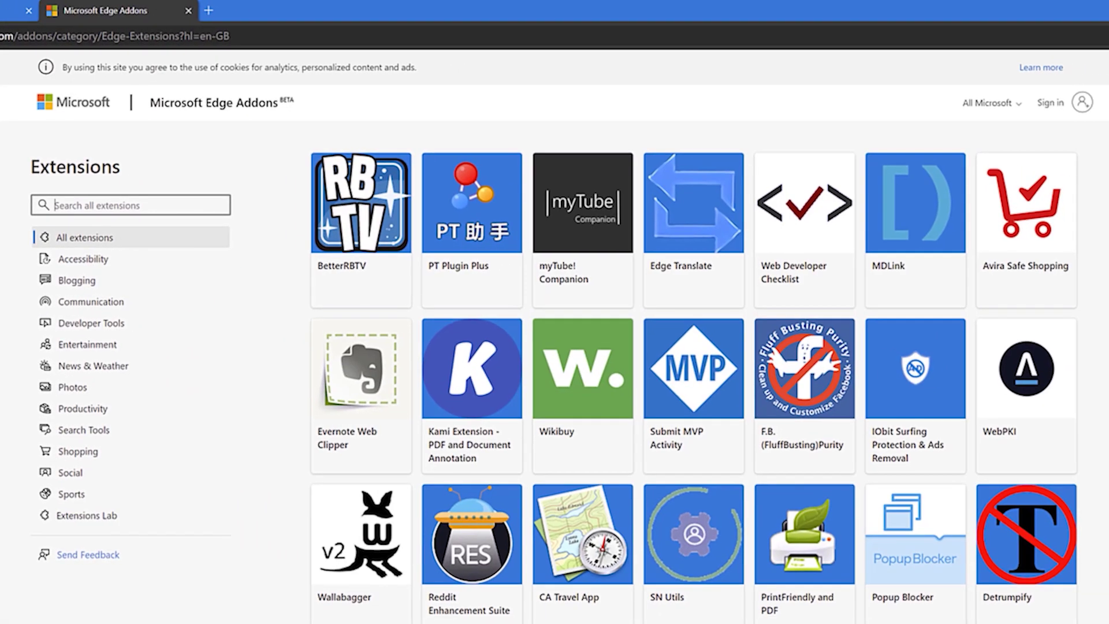
Search the store for 'office' and open the Office extension's details page
{"action": "left_click", "coordinate": [95, 203]}
{"action": "type", "text": "d"}
{"action": "type", "text": "ffice"}
{"action": "key", "text": "Return"}
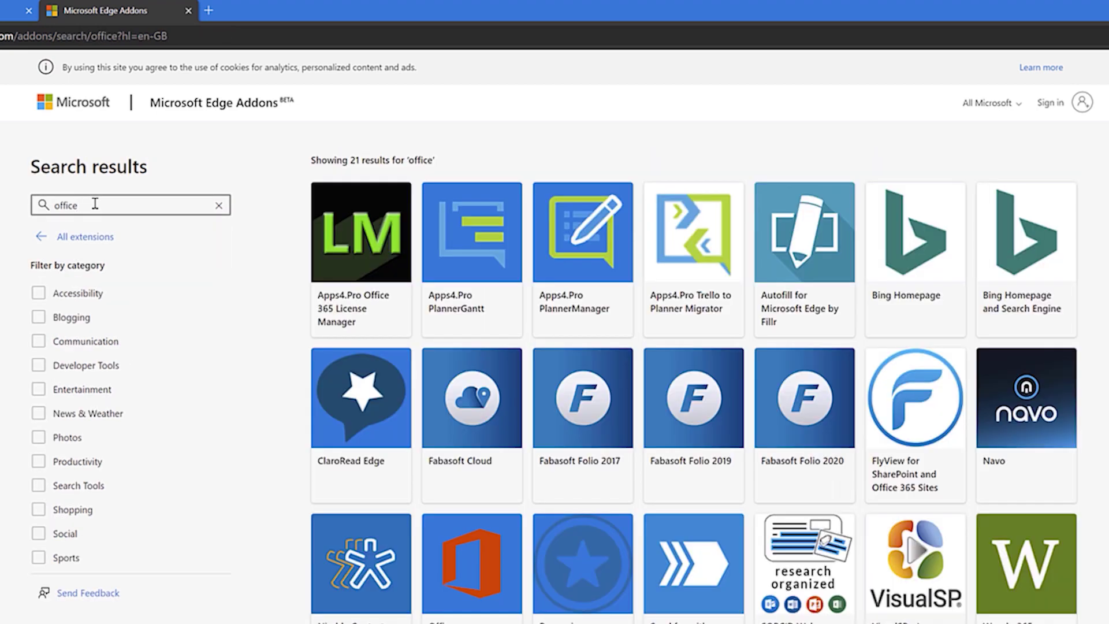
{"action": "left_click", "coordinate": [461, 556]}
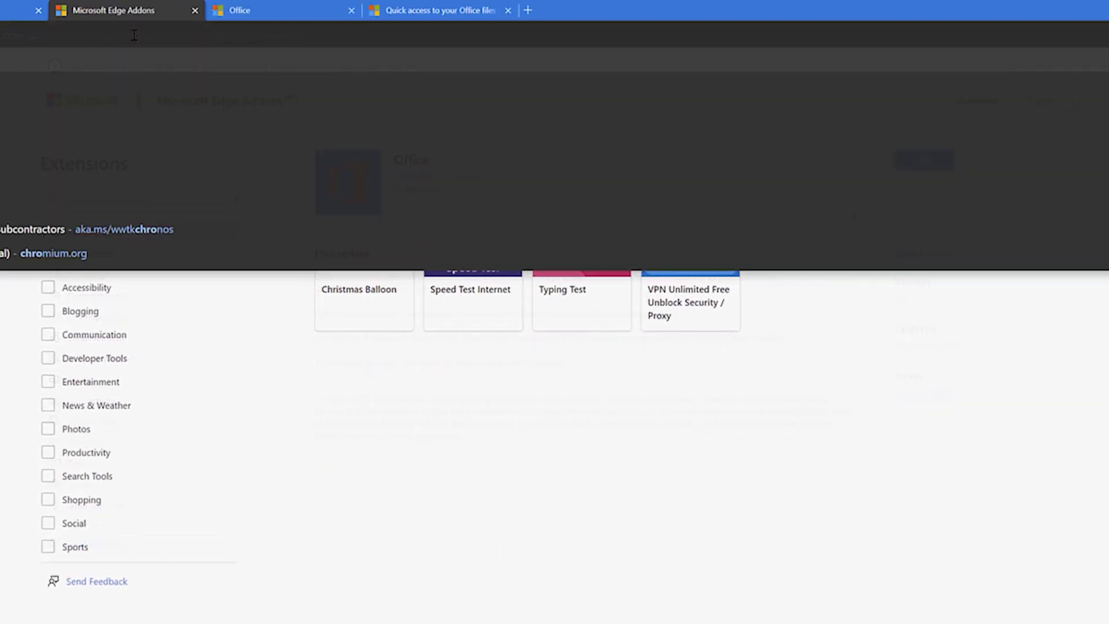
Search the web for 'chrome store' and allow extensions from other stores in Edge
{"action": "type", "text": "chrome store"}
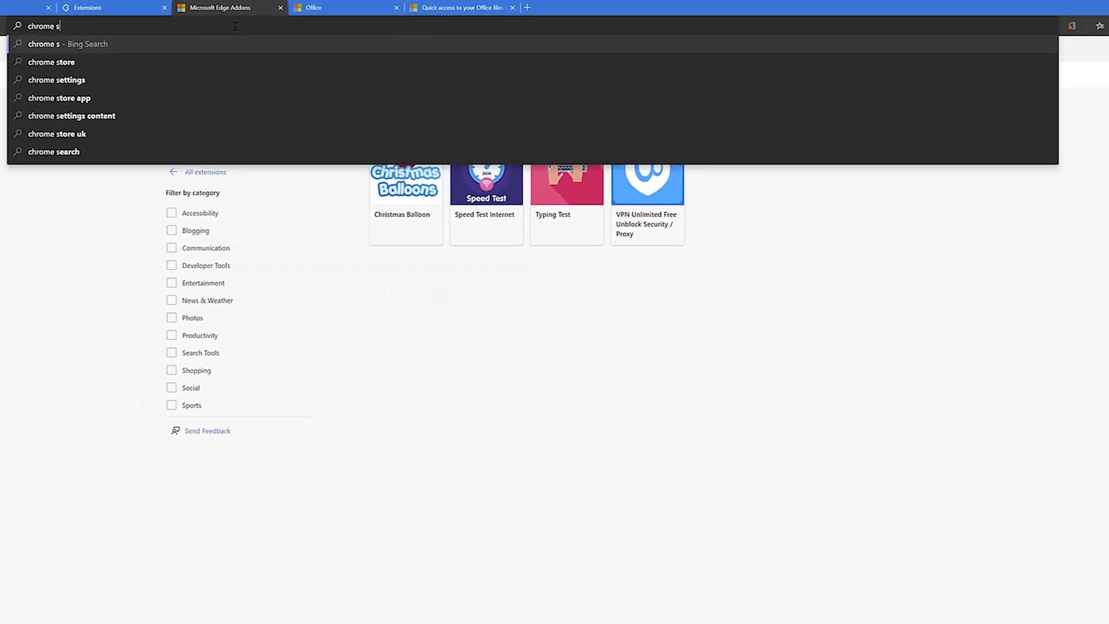
{"action": "key", "text": "Return"}
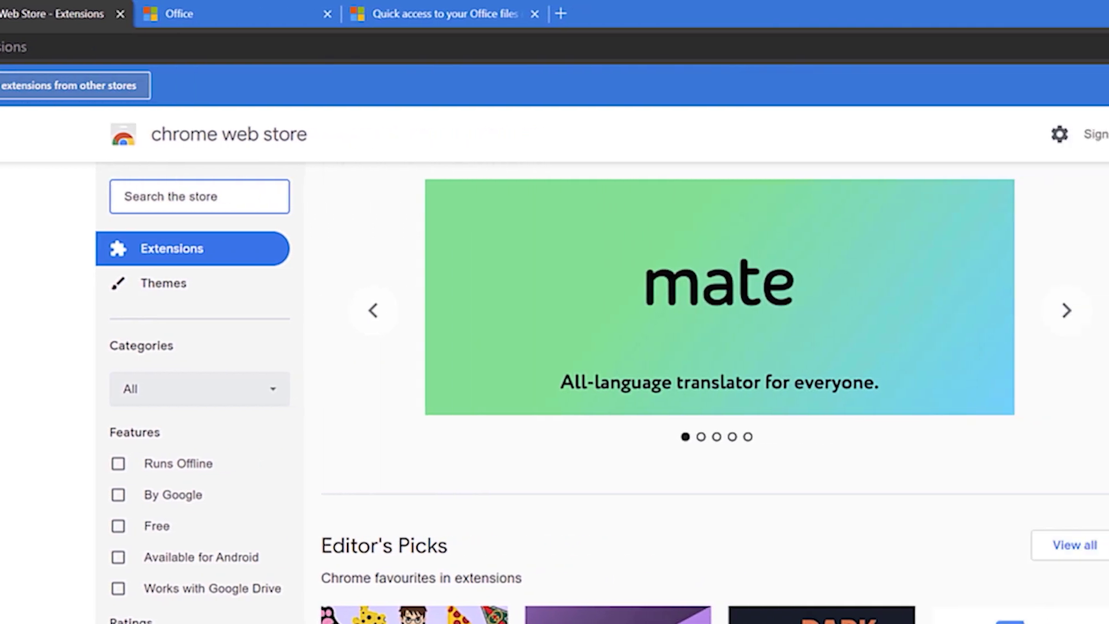
{"action": "left_click", "coordinate": [479, 86]}
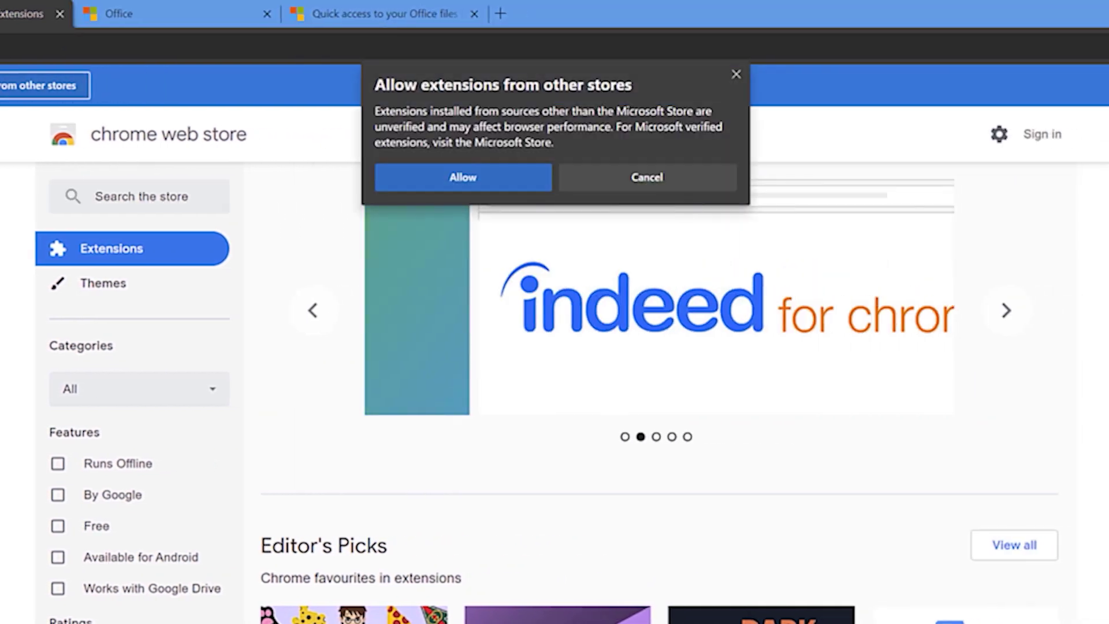
{"action": "left_click", "coordinate": [406, 177]}
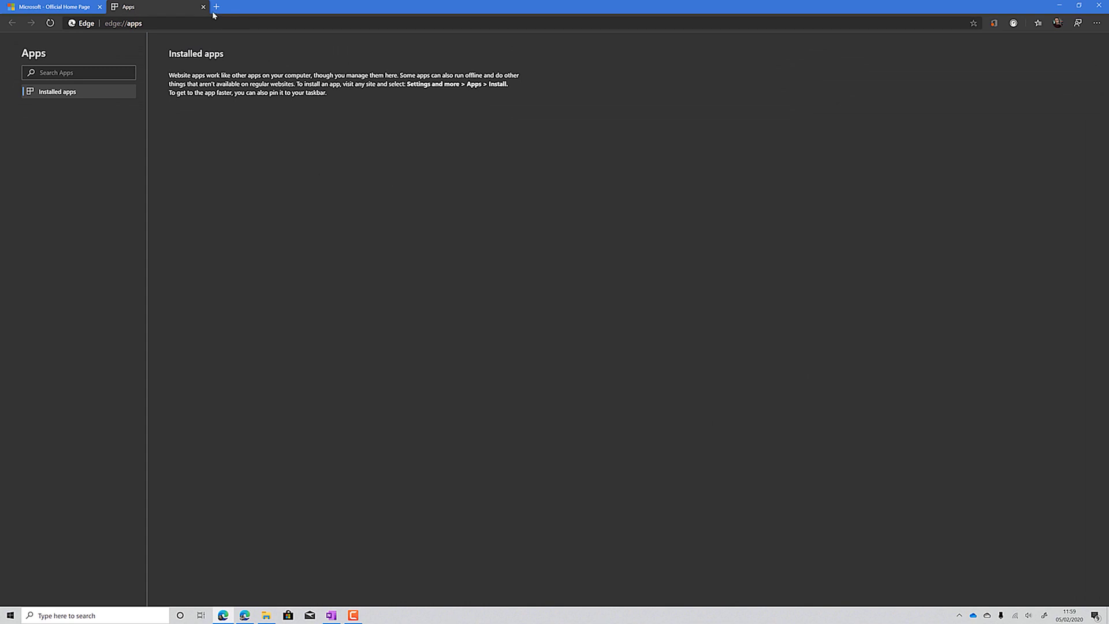
Install the current site as an app named 'Microsoft'
{"action": "left_click", "coordinate": [203, 7]}
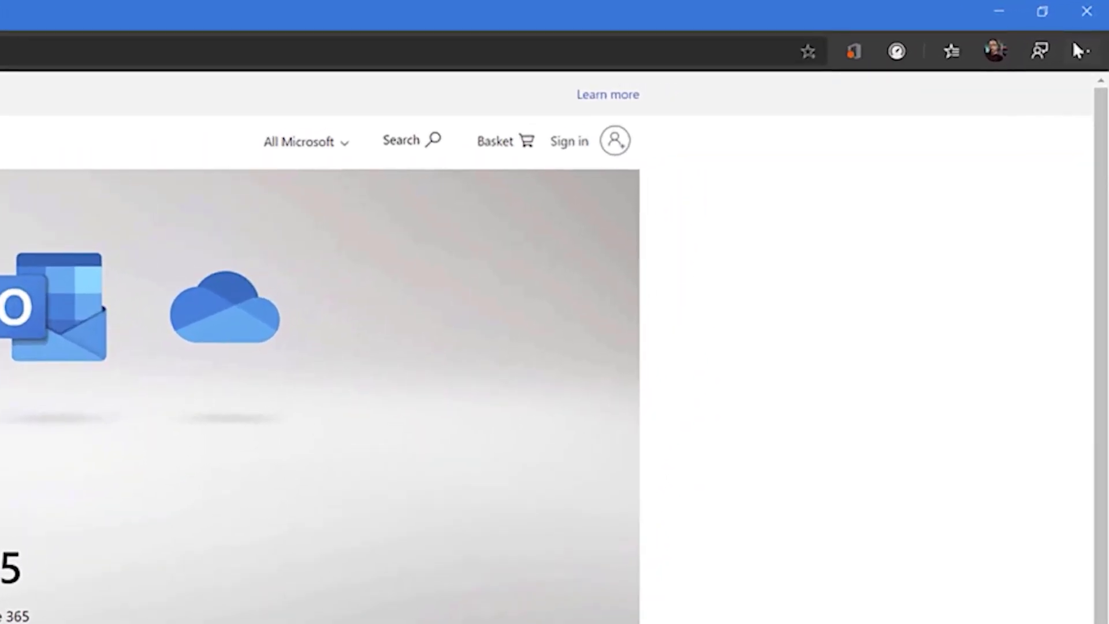
{"action": "left_click", "coordinate": [1075, 50]}
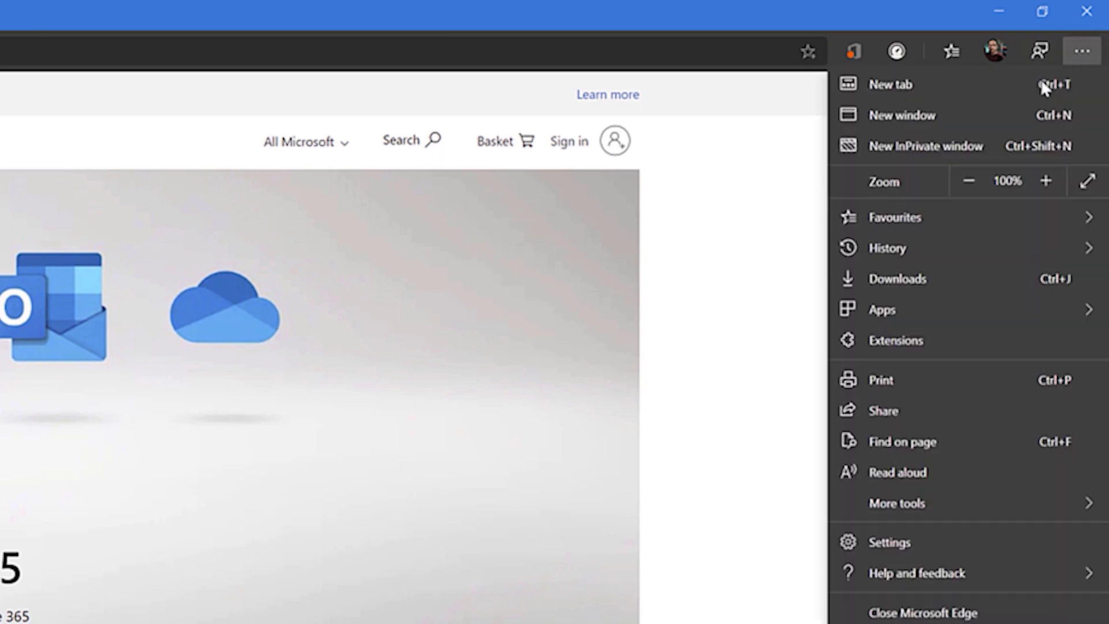
{"action": "mouse_move", "coordinate": [943, 312]}
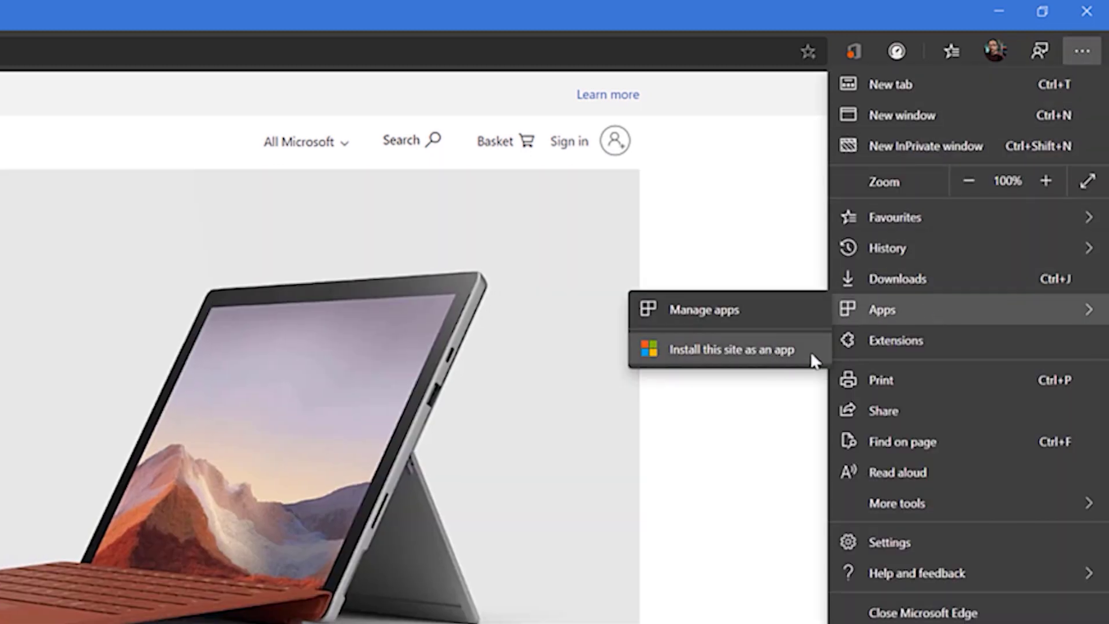
{"action": "left_click", "coordinate": [809, 351]}
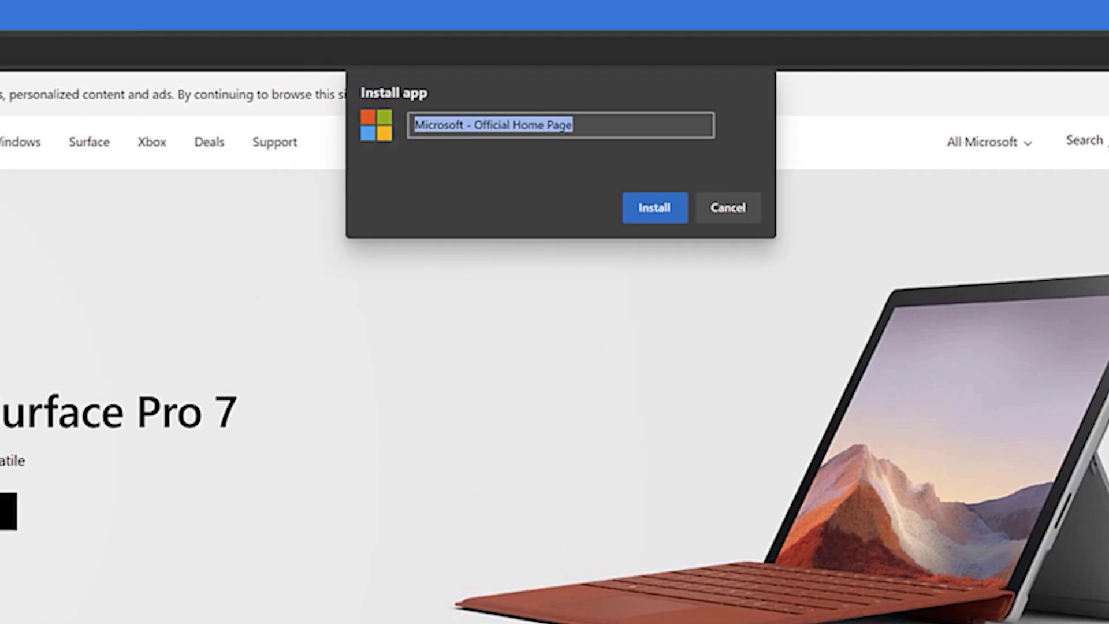
{"action": "type", "text": "Microsoft"}
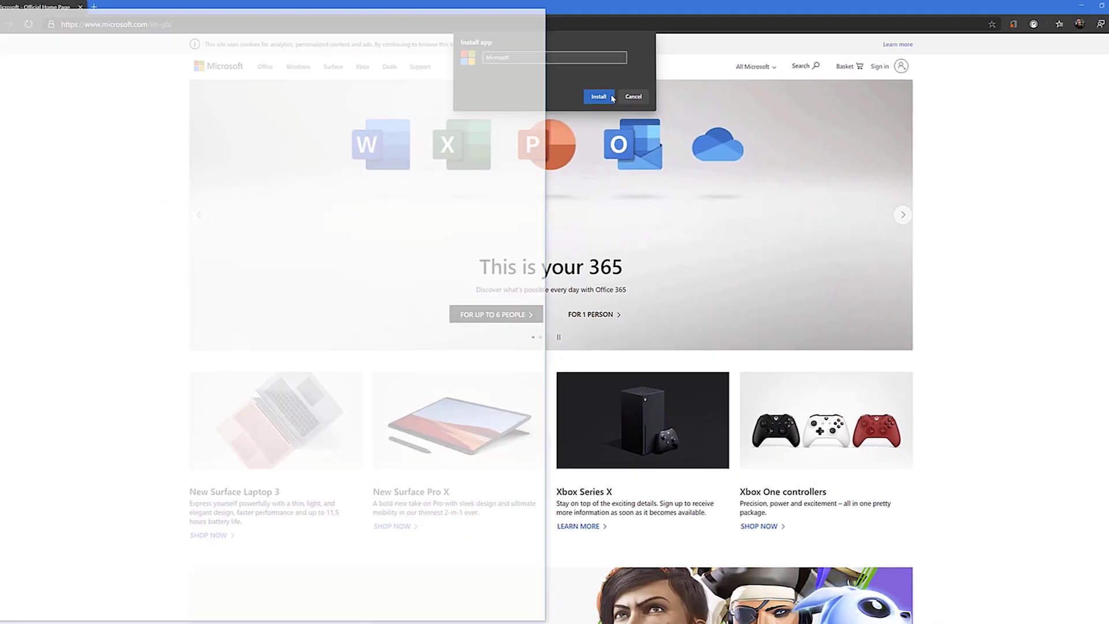
{"action": "left_click", "coordinate": [599, 96]}
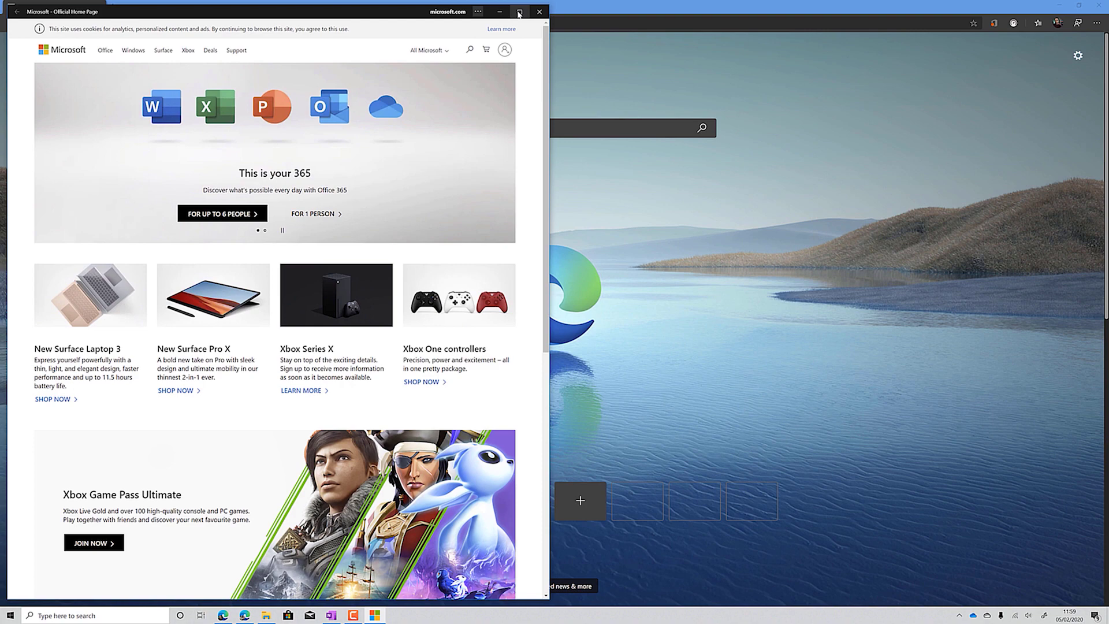
Relaunch the Microsoft app from the Start menu and maximize its window
{"action": "left_click", "coordinate": [539, 12]}
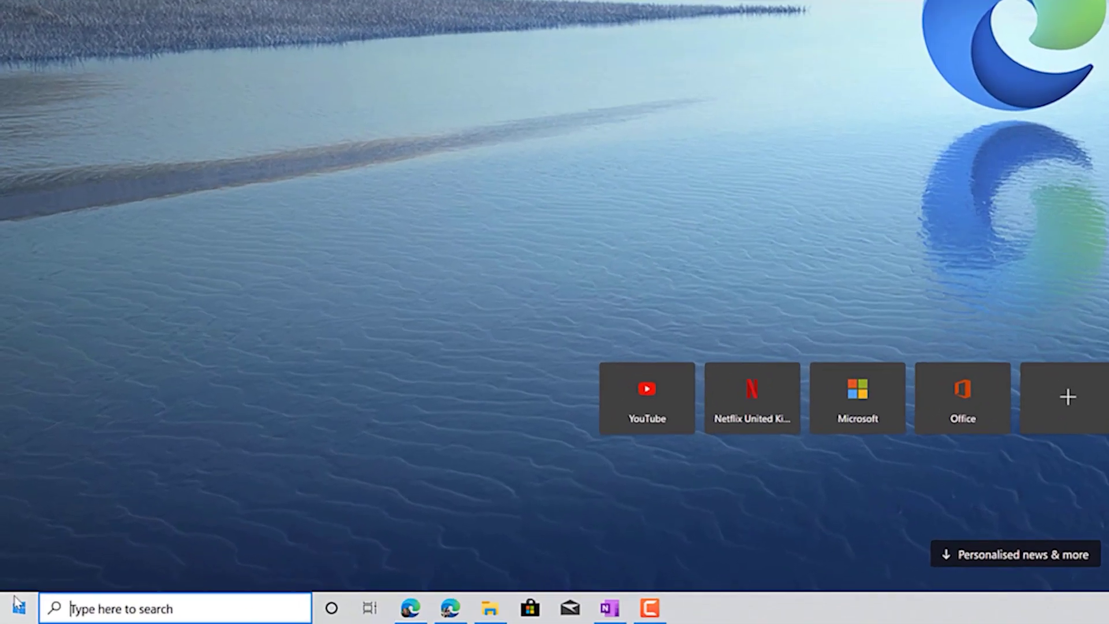
{"action": "key", "text": "super"}
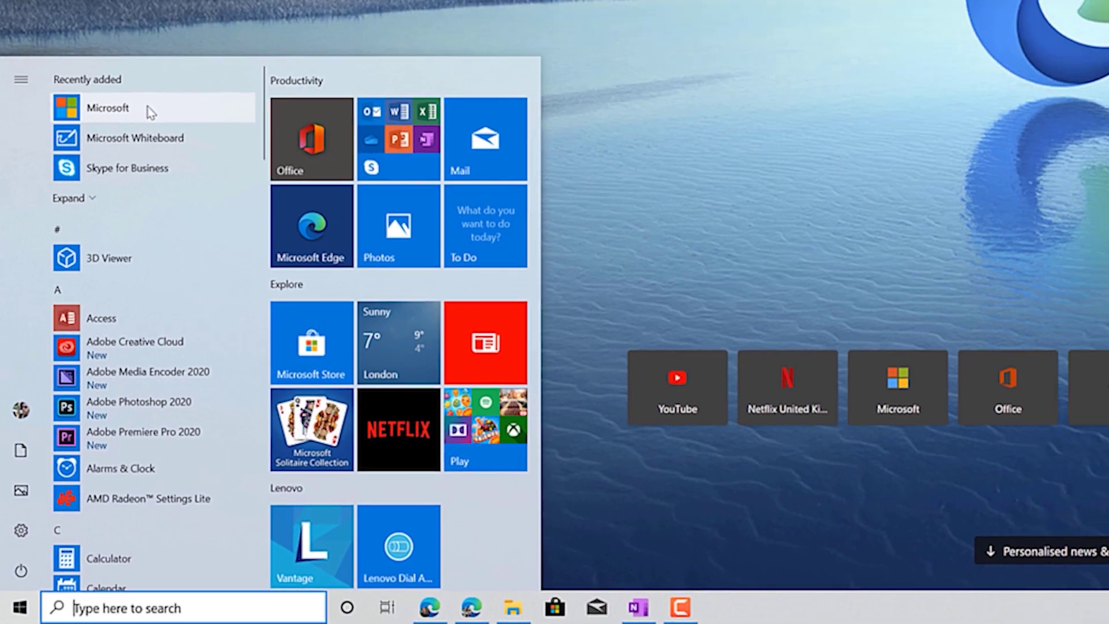
{"action": "key", "text": "Escape"}
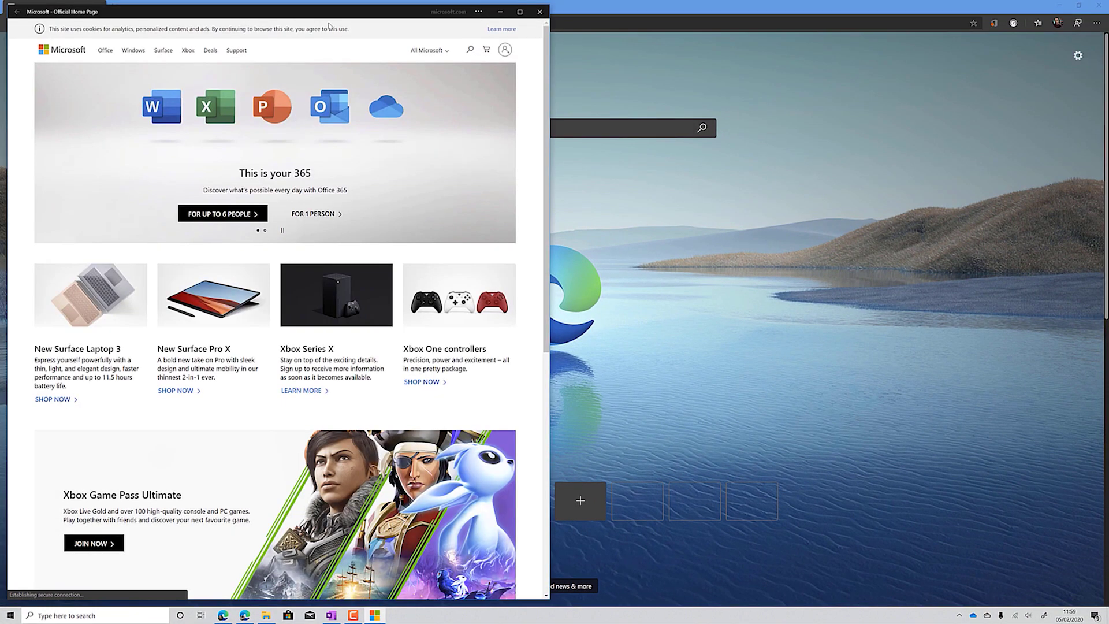
{"action": "double_click", "coordinate": [373, 4]}
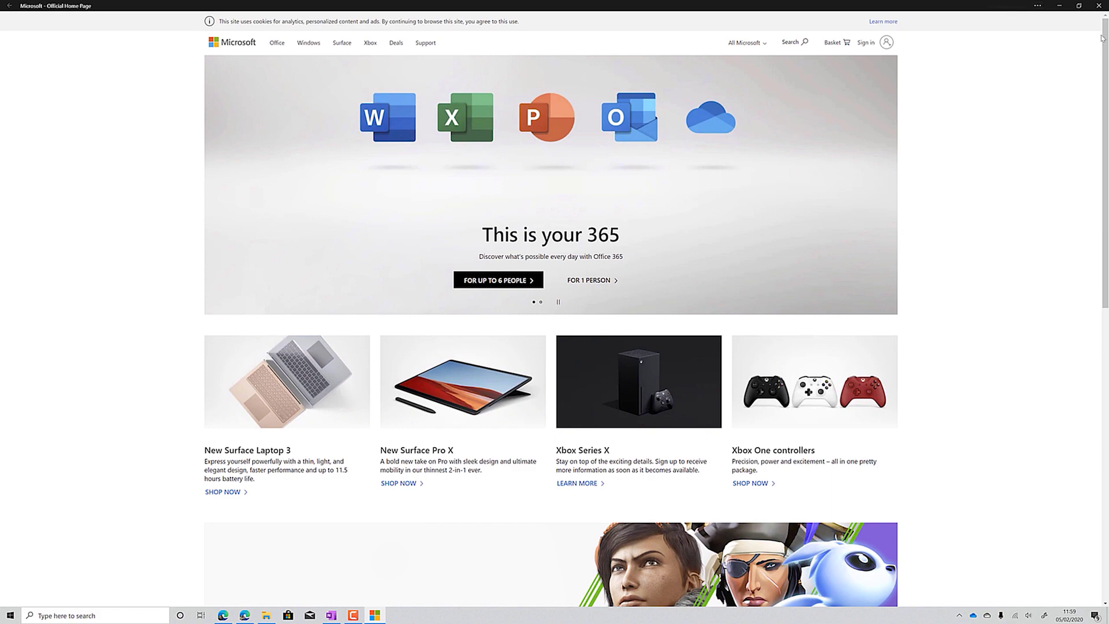
Close the maximized Microsoft app window to return to Edge's new tab page
{"action": "left_click", "coordinate": [1099, 5]}
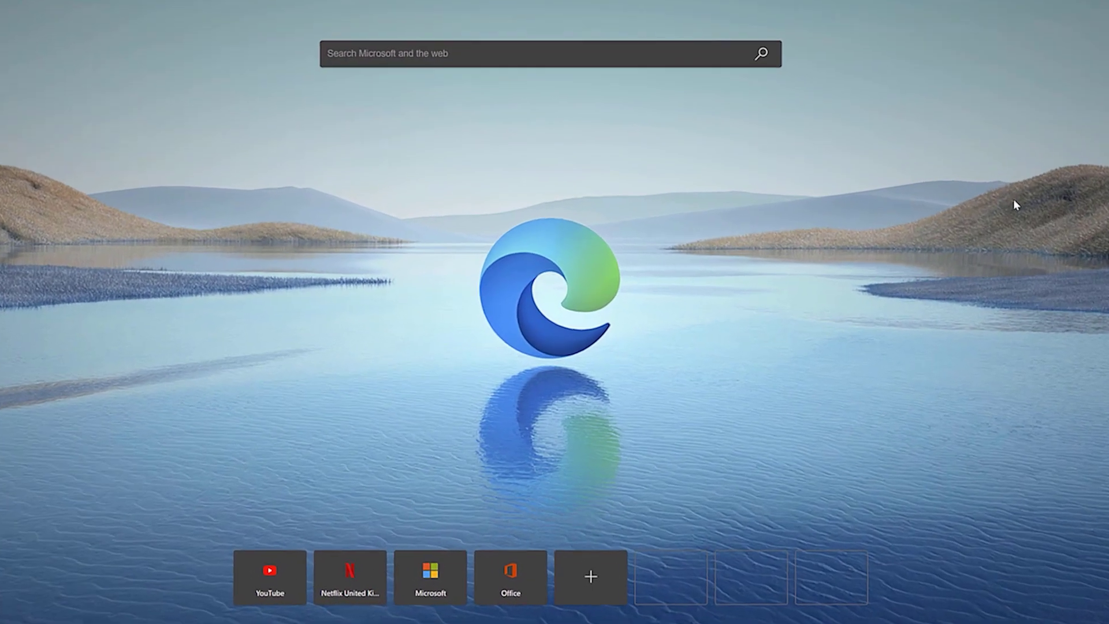